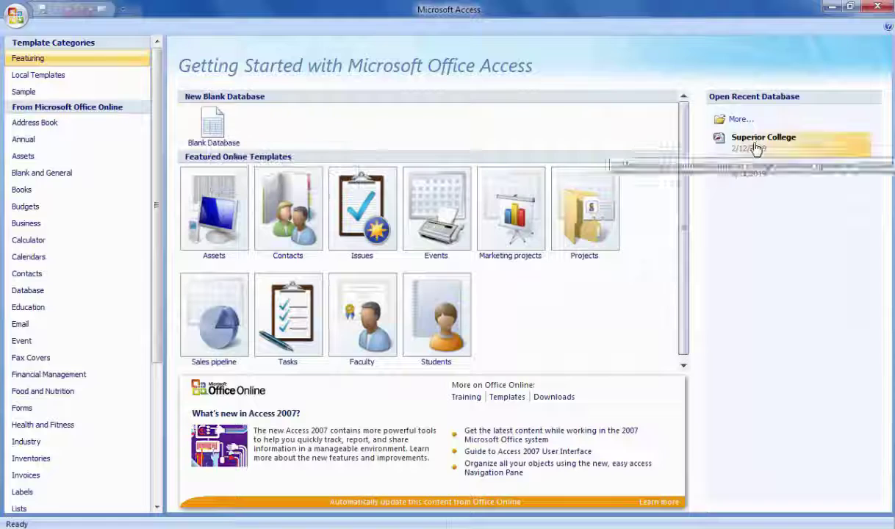
Step: Open the recent Superior College database and display its CS1 table, leaving the disabled content blocked
{"action": "left_click", "coordinate": [755, 147]}
{"action": "left_click", "coordinate": [314, 115]}
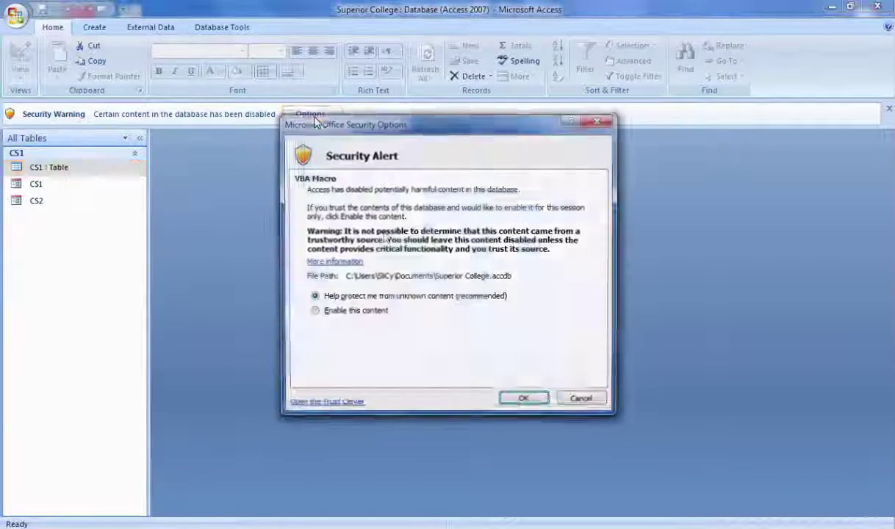
{"action": "left_click", "coordinate": [582, 401]}
{"action": "double_click", "coordinate": [88, 167]}
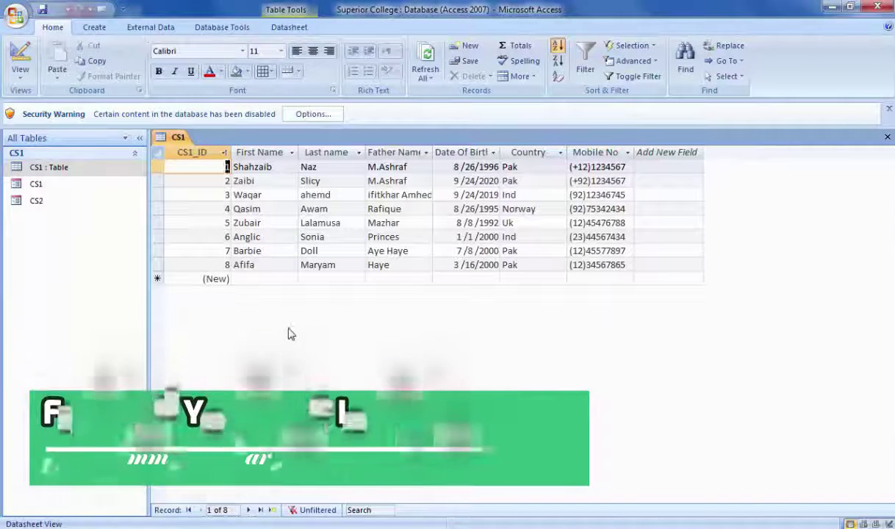
Step: Create a form from the CS1 table and apply the AutoFormat with a teal wave header
{"action": "left_click", "coordinate": [96, 27]}
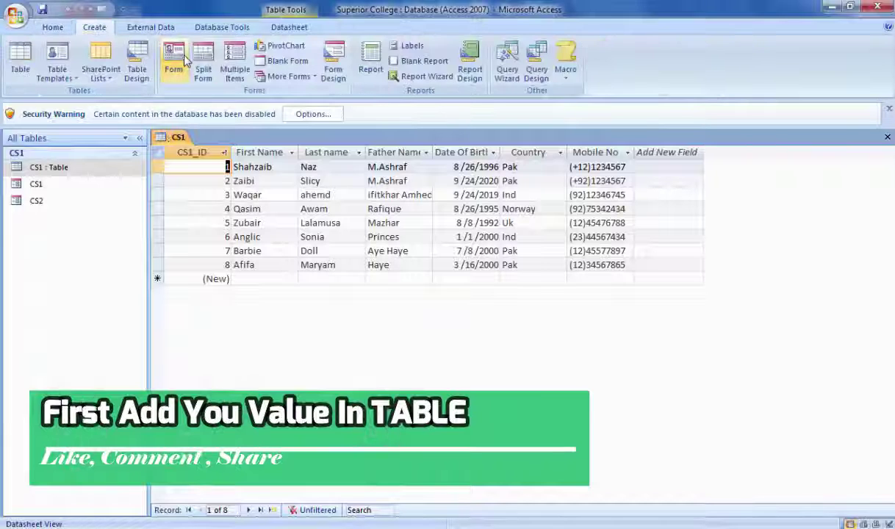
{"action": "left_click", "coordinate": [176, 57]}
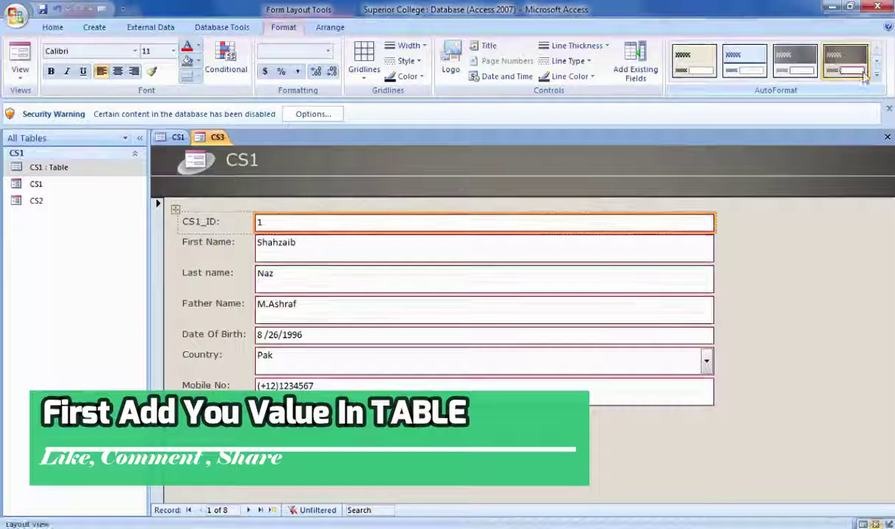
{"action": "left_click", "coordinate": [876, 74]}
{"action": "left_click", "coordinate": [704, 133]}
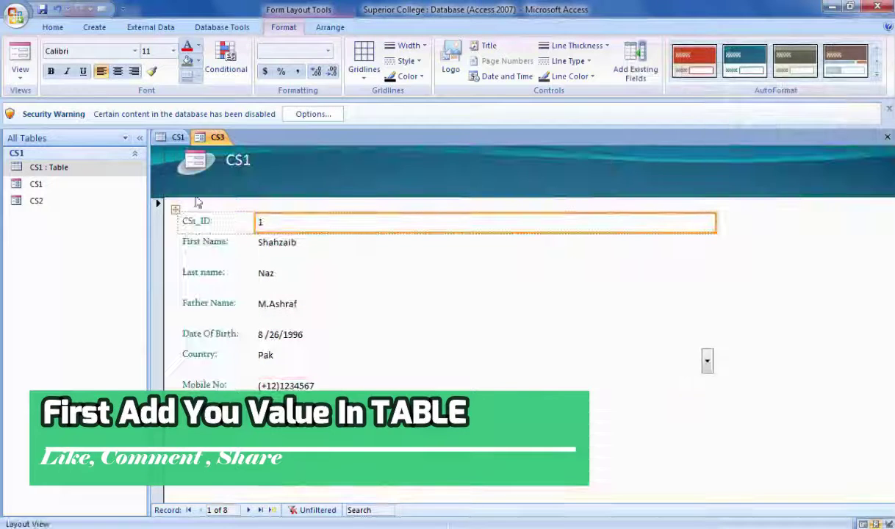
Step: Insert the round college emblem picture as the form's header logo and enlarge it
{"action": "left_click", "coordinate": [451, 60]}
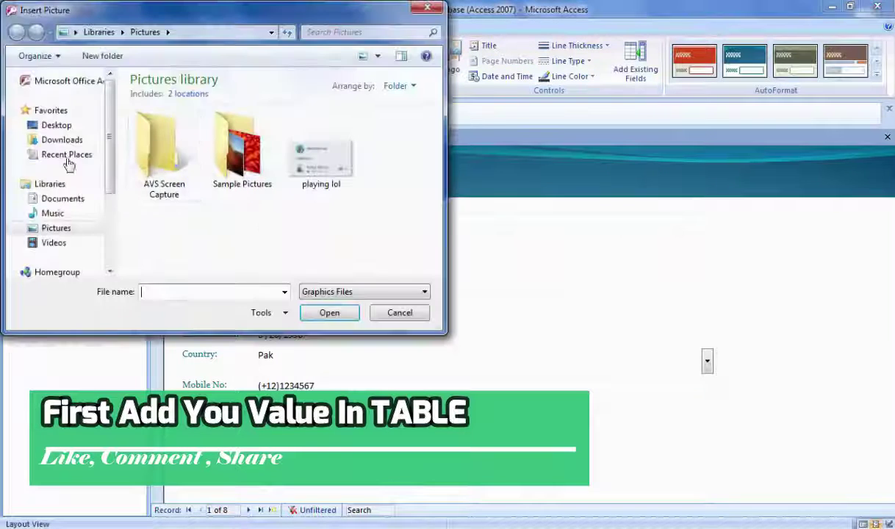
{"action": "scroll", "coordinate": [405, 134], "scroll_direction": "down", "scroll_amount": 3}
{"action": "double_click", "coordinate": [236, 260]}
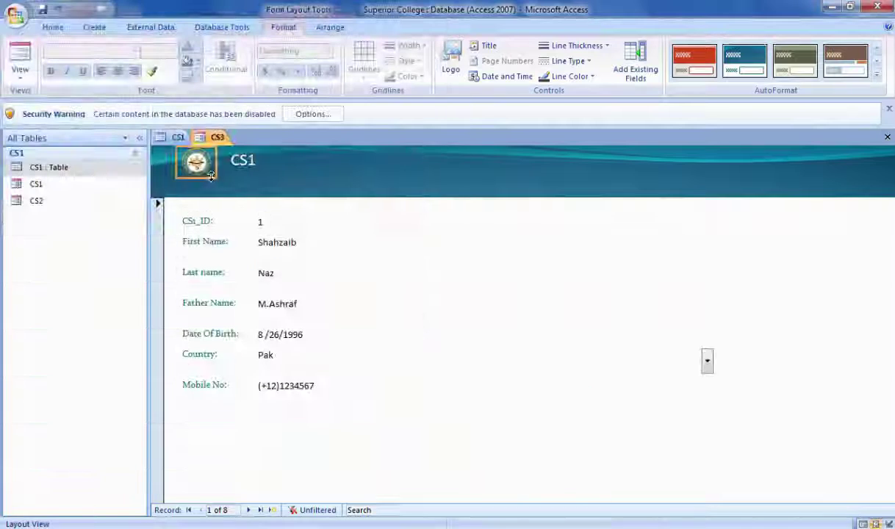
{"action": "left_click_drag", "start_coordinate": [229, 193], "coordinate": [231, 195]}
Step: Set the font size of the CS1 title in the form header to 26
{"action": "left_click", "coordinate": [246, 163]}
{"action": "left_click", "coordinate": [253, 161]}
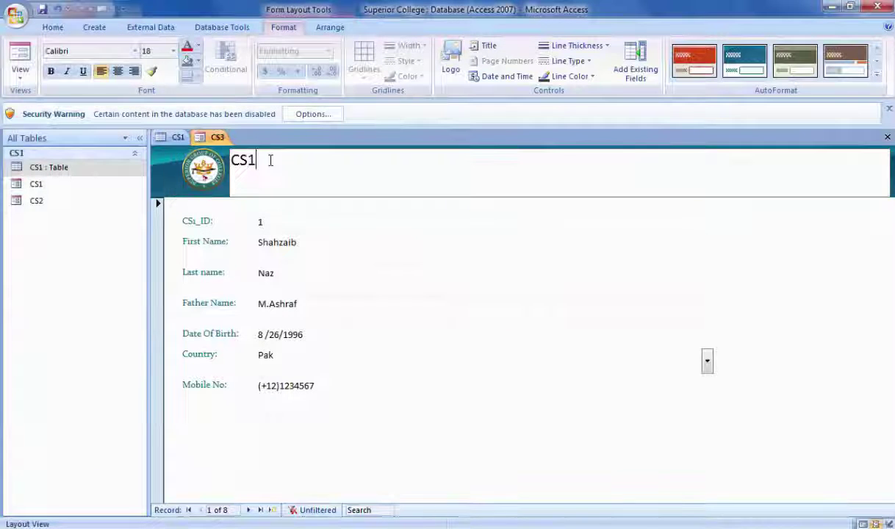
{"action": "left_click", "coordinate": [173, 51]}
{"action": "left_click", "coordinate": [141, 193]}
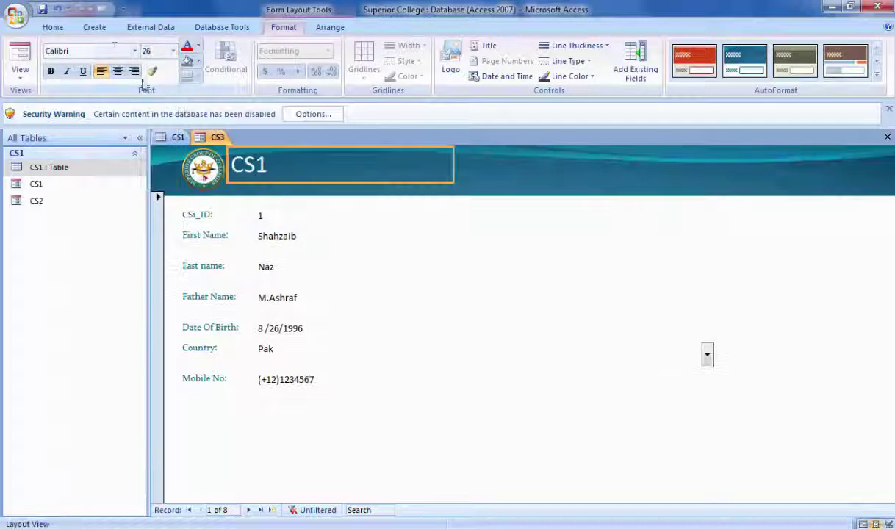
{"action": "left_click", "coordinate": [261, 169]}
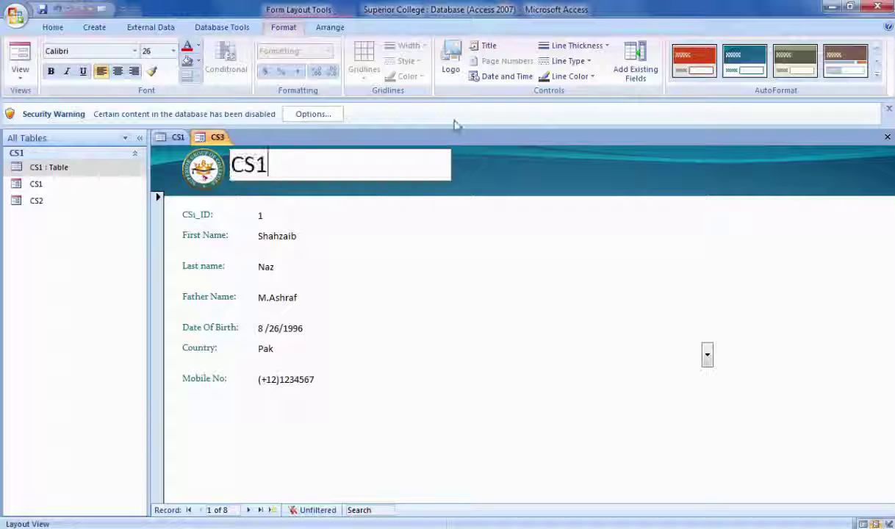
Step: Add the date and time to the form header and close the security warning bar
{"action": "left_click", "coordinate": [507, 79]}
{"action": "left_click", "coordinate": [451, 303]}
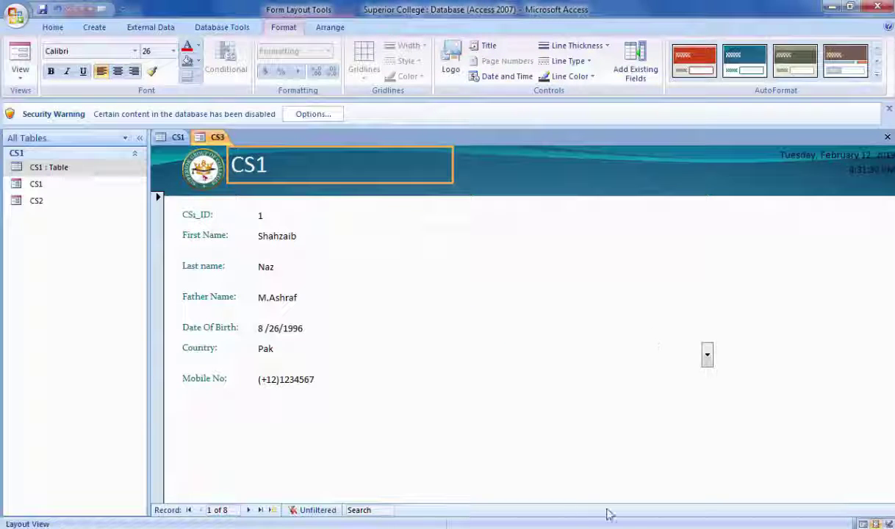
{"action": "left_click", "coordinate": [889, 108]}
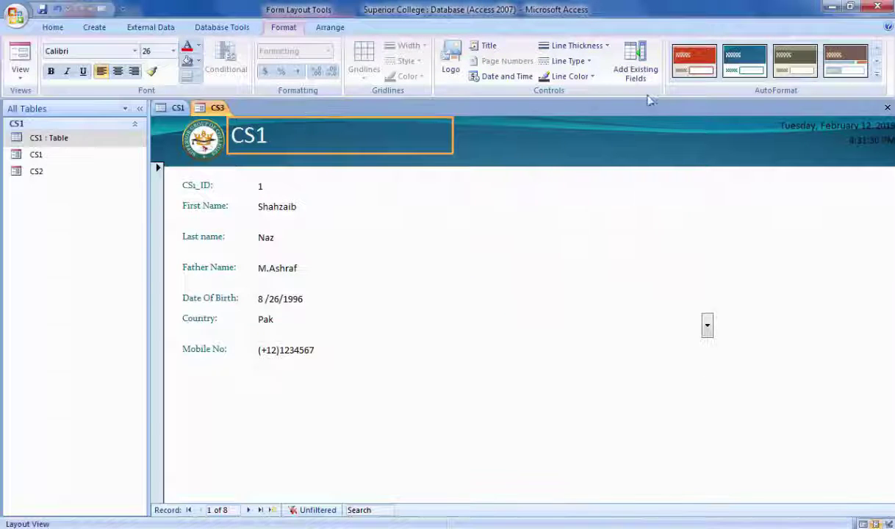
{"action": "left_click", "coordinate": [743, 131]}
{"action": "left_click", "coordinate": [854, 152]}
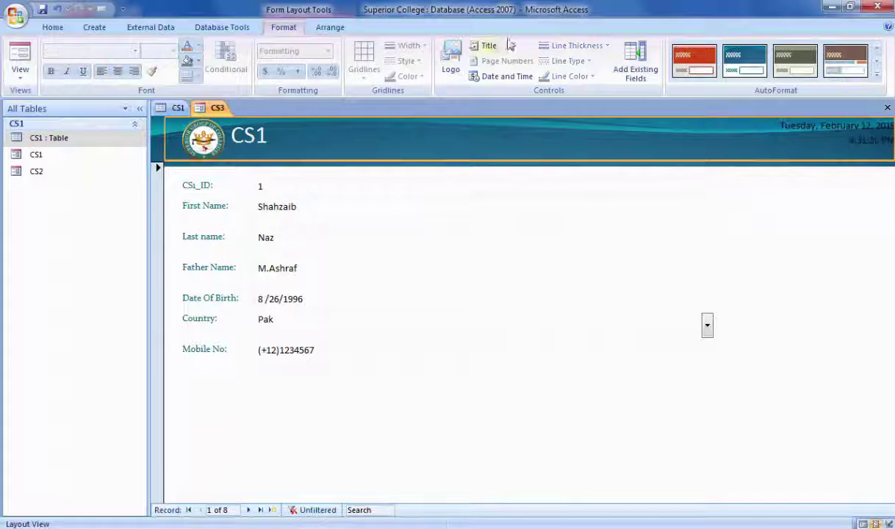
{"action": "left_click", "coordinate": [304, 403]}
{"action": "left_click", "coordinate": [320, 245]}
{"action": "left_click", "coordinate": [373, 188]}
{"action": "left_click", "coordinate": [374, 212]}
{"action": "left_click", "coordinate": [376, 244]}
{"action": "left_click", "coordinate": [378, 274]}
{"action": "left_click", "coordinate": [390, 324]}
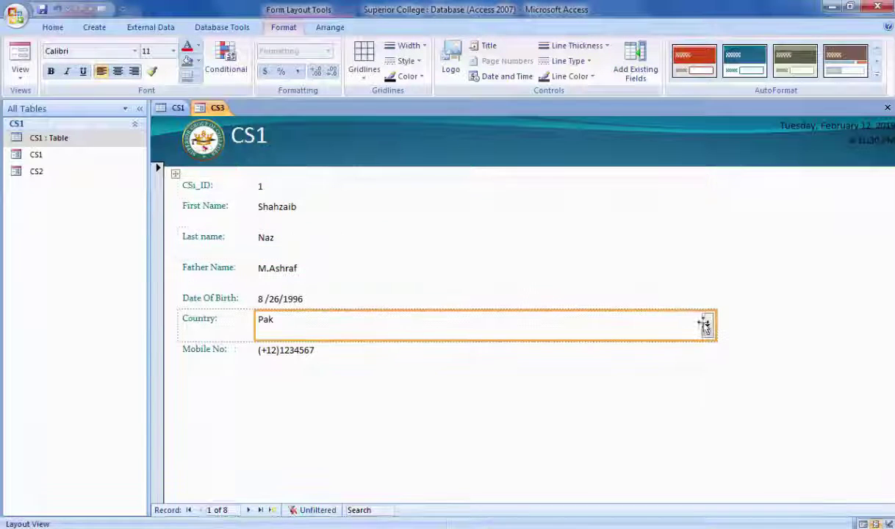
{"action": "left_click", "coordinate": [434, 350]}
{"action": "left_click", "coordinate": [400, 194]}
{"action": "left_click", "coordinate": [282, 191]}
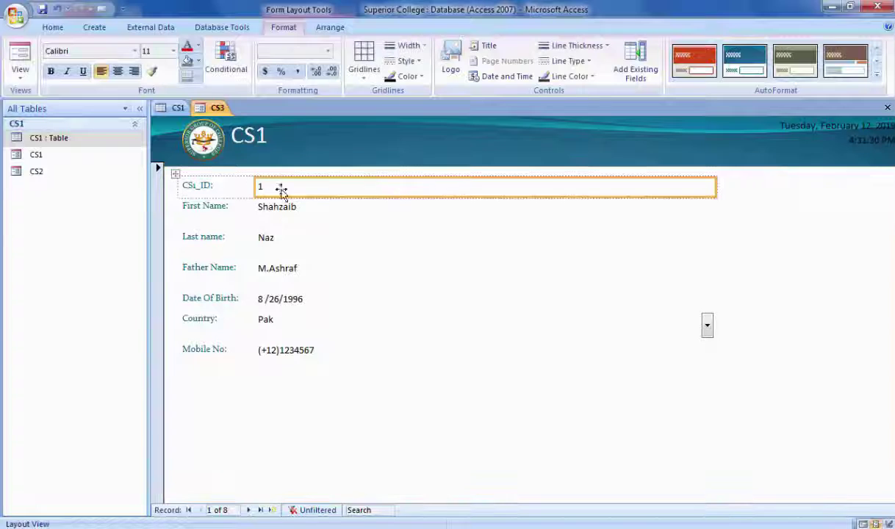
Step: In Form View, advance to a new blank record and enter the person's first, last and father's names and date of birth
{"action": "left_click", "coordinate": [19, 58]}
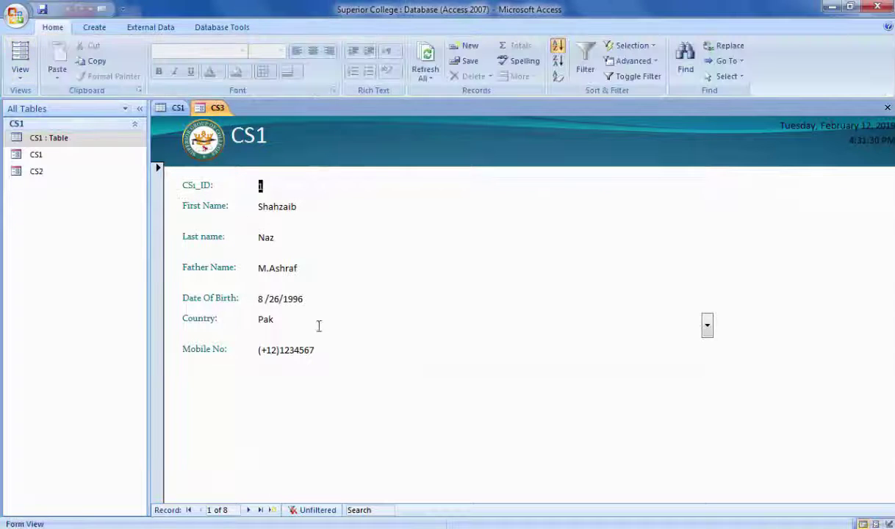
{"action": "left_click", "coordinate": [250, 510]}
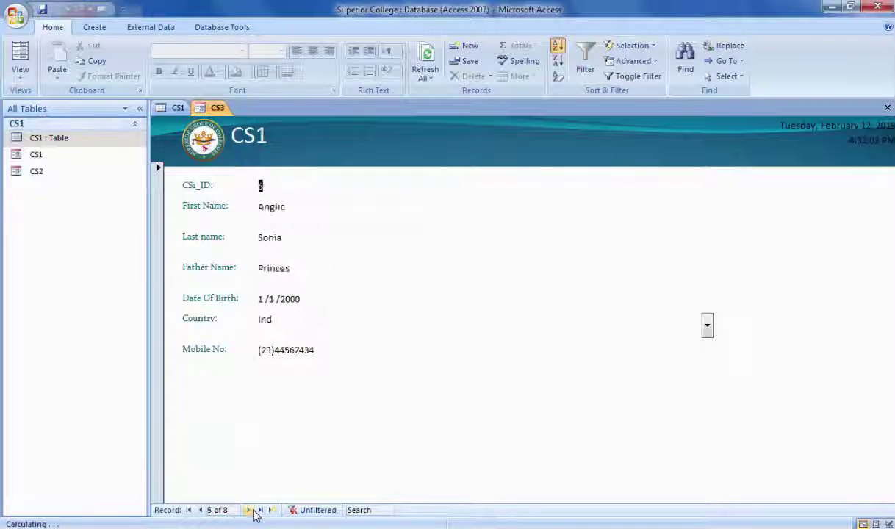
{"action": "left_click", "coordinate": [252, 512]}
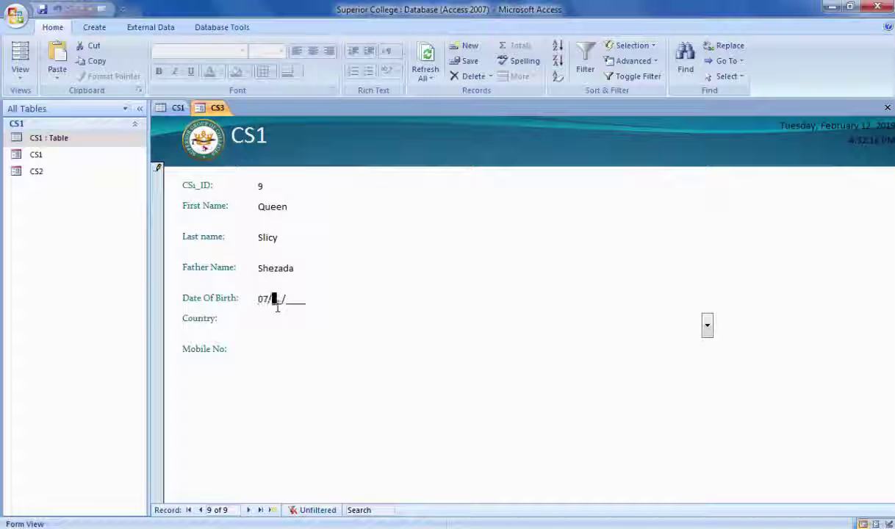
Step: Choose Pak as the new record's country, enter the mobile number, and save the record
{"action": "left_click", "coordinate": [707, 326]}
{"action": "left_click", "coordinate": [308, 344]}
{"action": "left_click", "coordinate": [291, 356]}
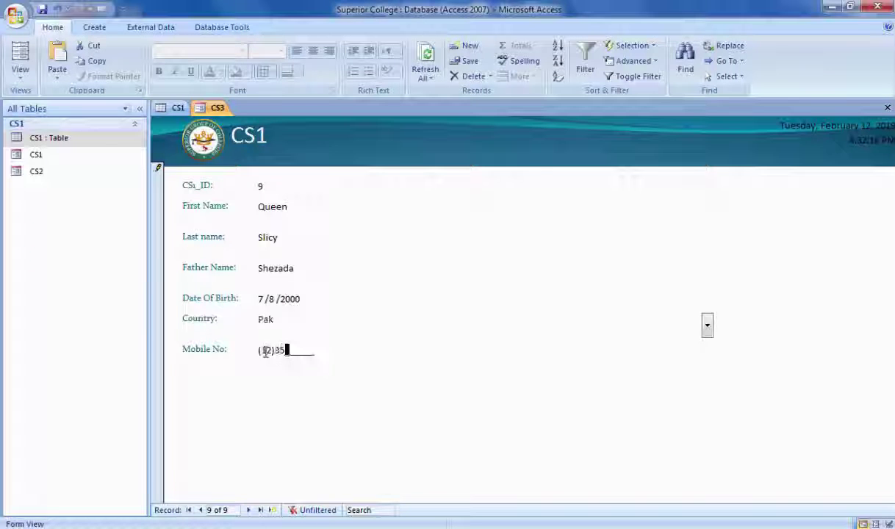
{"action": "left_click", "coordinate": [462, 63]}
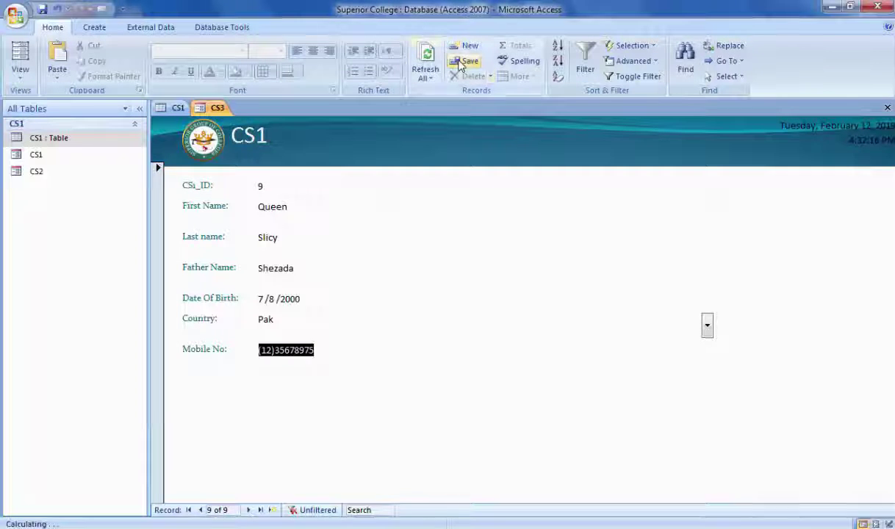
Step: Refresh all data and check the CS1 table for the newly added record
{"action": "left_click", "coordinate": [425, 63]}
{"action": "double_click", "coordinate": [36, 155]}
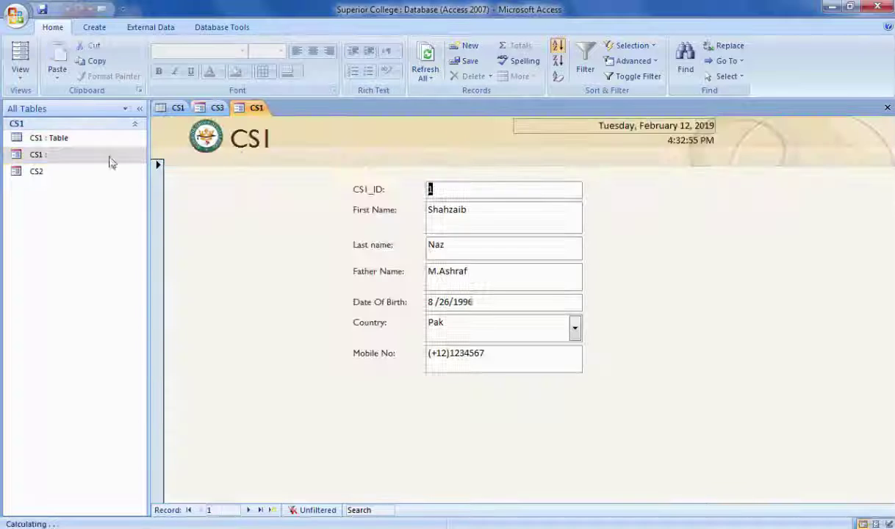
{"action": "double_click", "coordinate": [71, 147]}
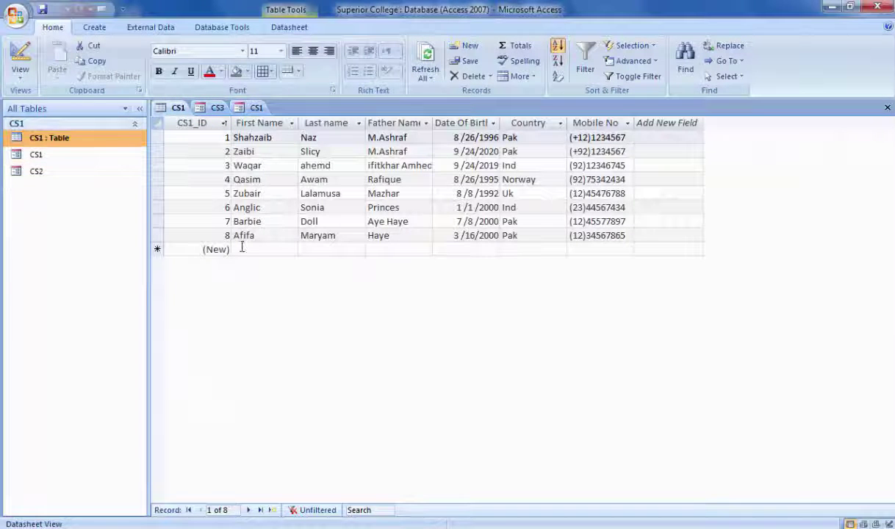
{"action": "left_click", "coordinate": [425, 62]}
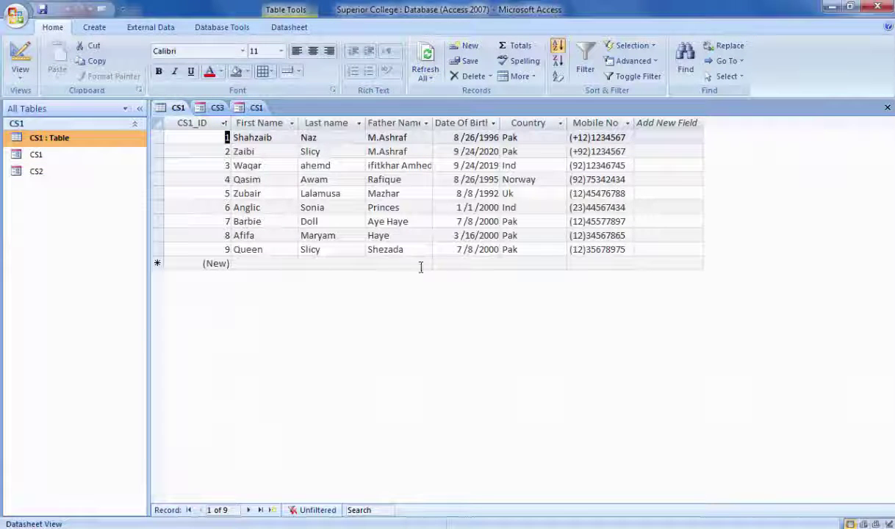
Step: View the existing CS1 and CS2 forms for comparison and return to the CS3 form
{"action": "double_click", "coordinate": [39, 156]}
{"action": "double_click", "coordinate": [42, 171]}
{"action": "double_click", "coordinate": [42, 154]}
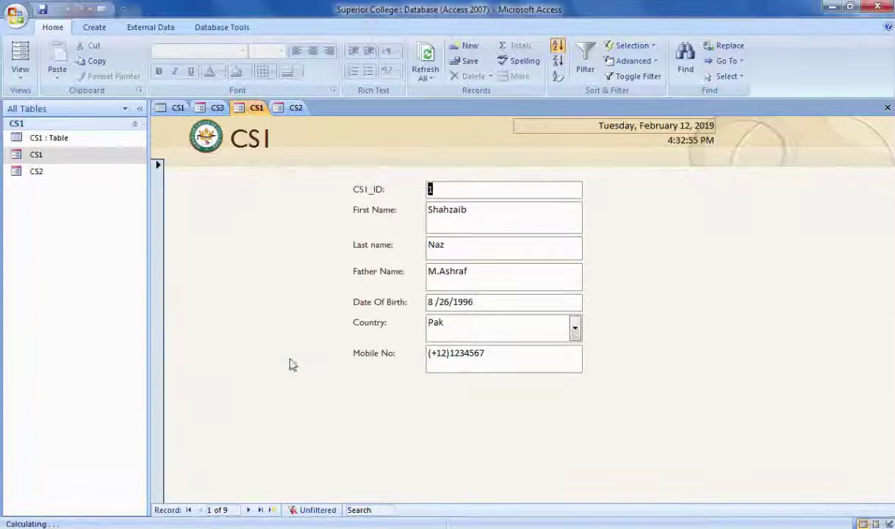
{"action": "left_click", "coordinate": [295, 108]}
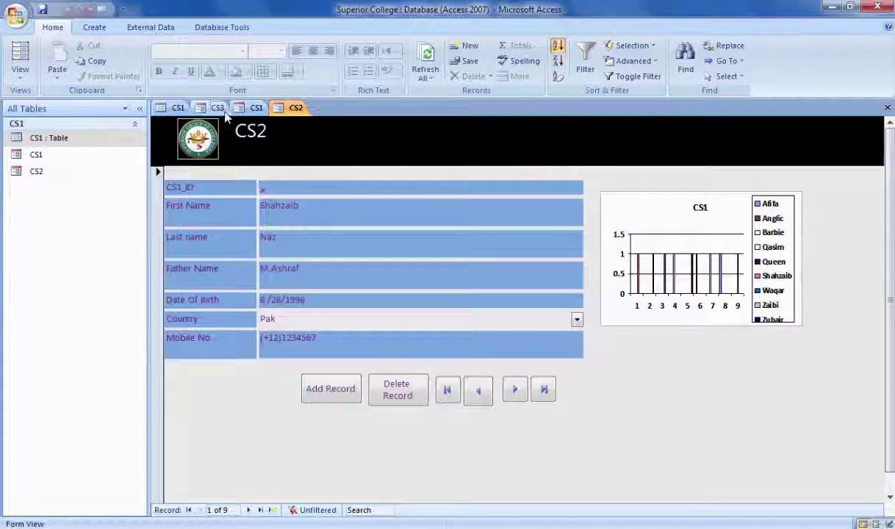
{"action": "left_click", "coordinate": [223, 109]}
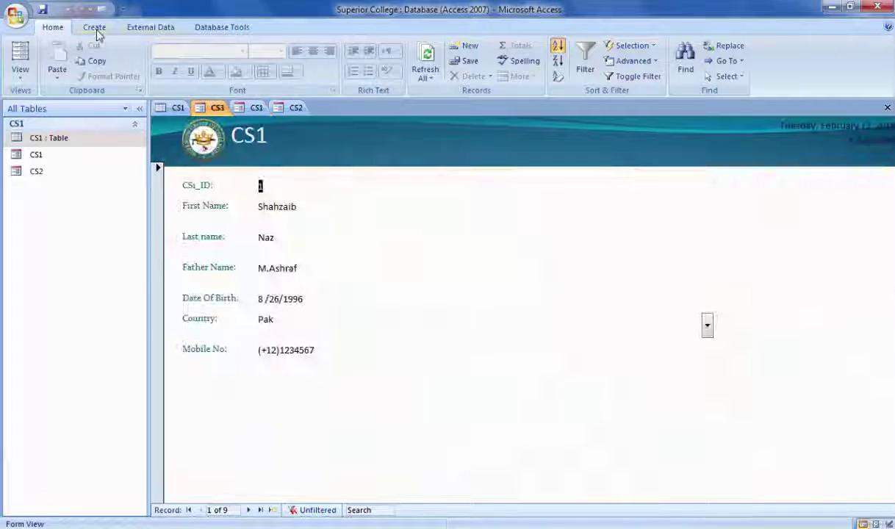
Step: Create an empty form in Design View and switch back to the CS3 form
{"action": "left_click", "coordinate": [95, 29]}
{"action": "left_click", "coordinate": [332, 65]}
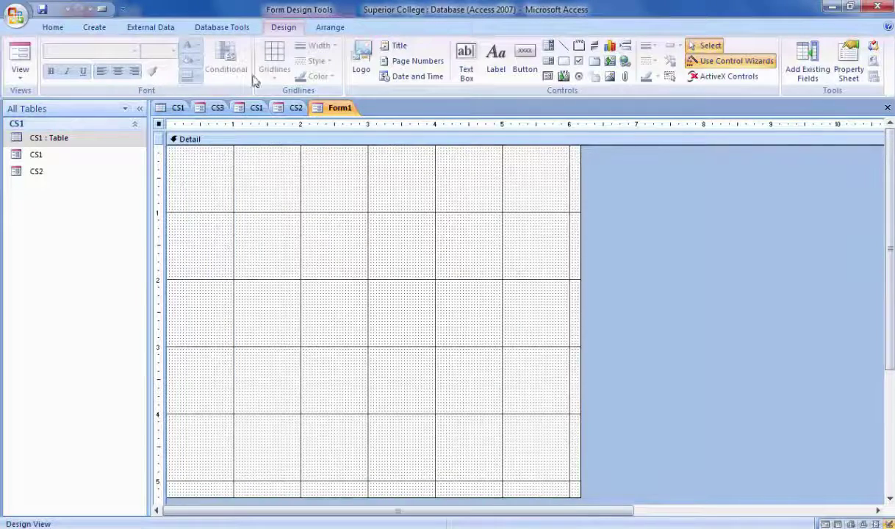
{"action": "left_click", "coordinate": [218, 109]}
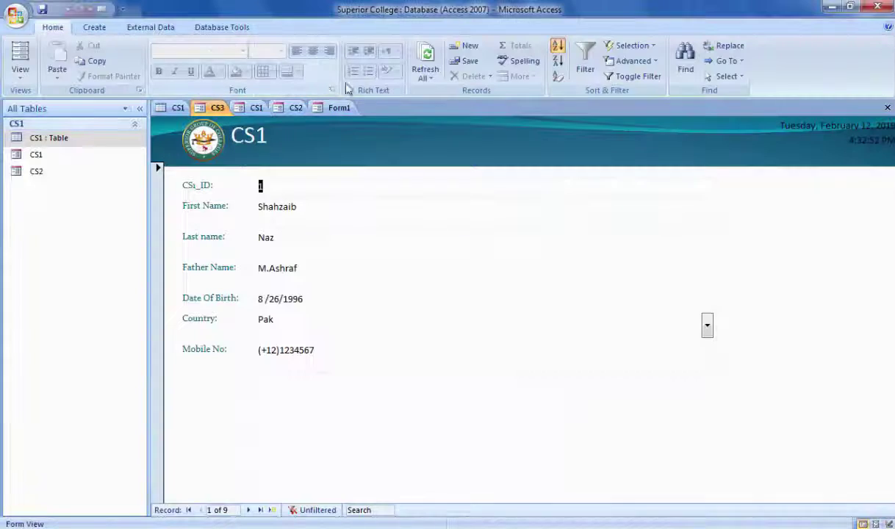
Step: Start the Form Wizard on the CS1 table and include all of its fields
{"action": "left_click", "coordinate": [94, 27]}
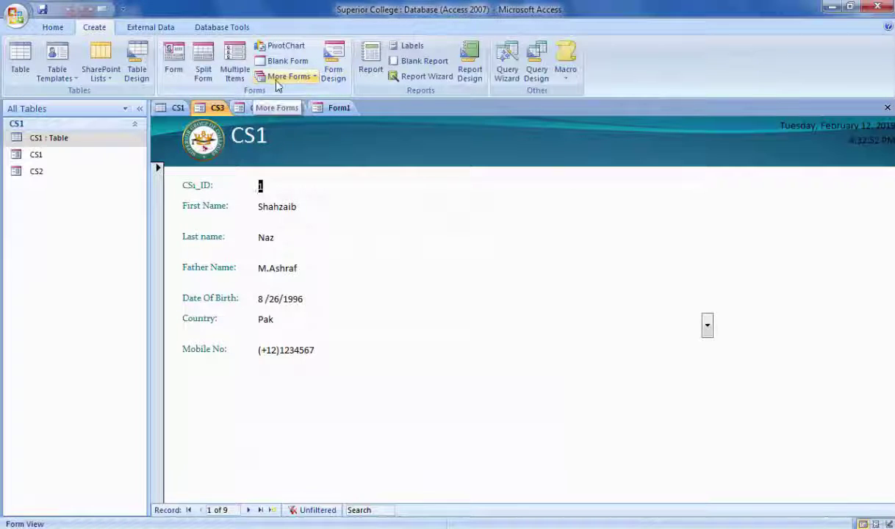
{"action": "left_click", "coordinate": [314, 77]}
{"action": "left_click", "coordinate": [294, 94]}
{"action": "left_click", "coordinate": [425, 248]}
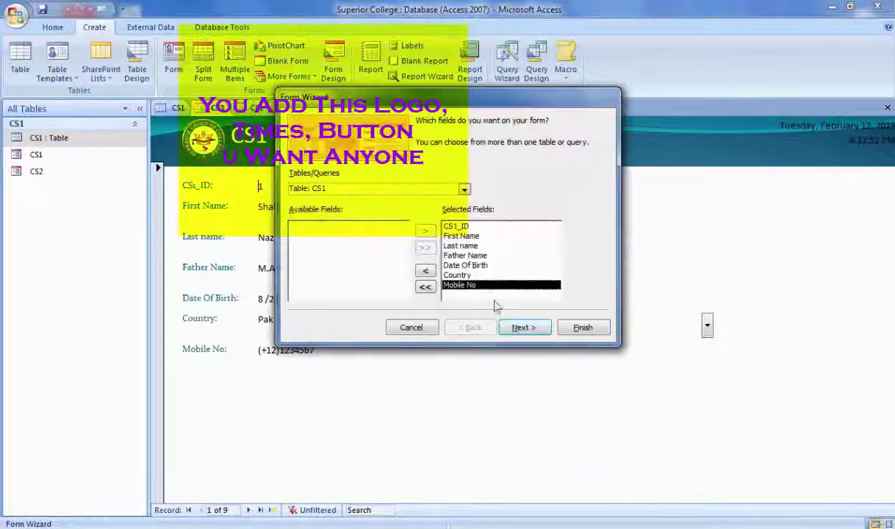
Step: Complete the wizard with a form style, the title CS4, and the option to modify the form's design
{"action": "left_click", "coordinate": [523, 328]}
{"action": "left_click", "coordinate": [524, 327]}
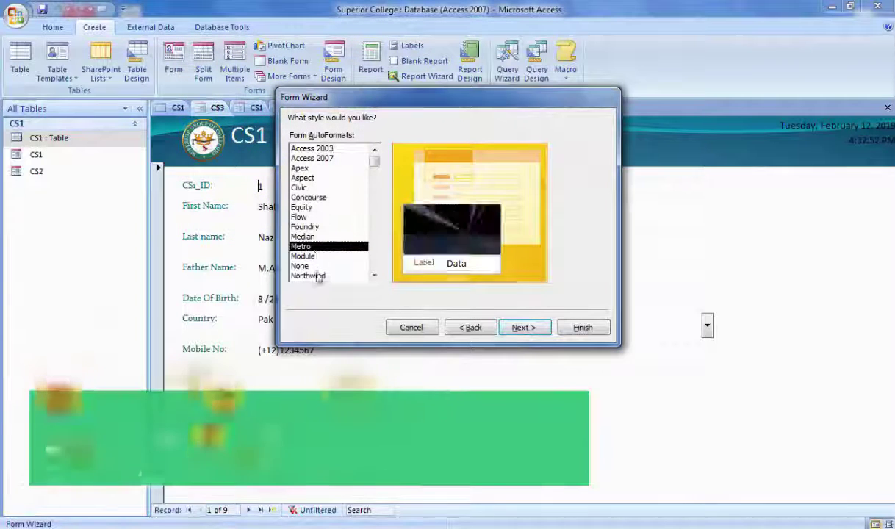
{"action": "left_click", "coordinate": [523, 328]}
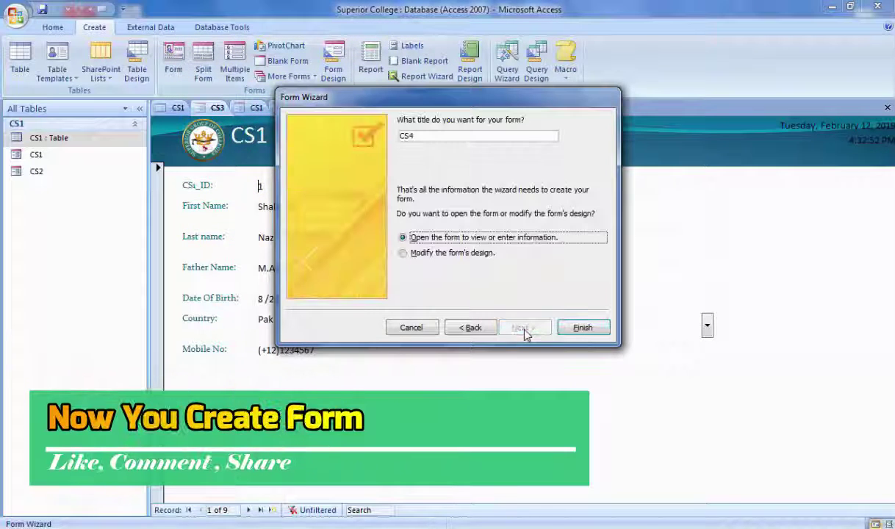
{"action": "left_click", "coordinate": [447, 250]}
{"action": "left_click", "coordinate": [574, 327]}
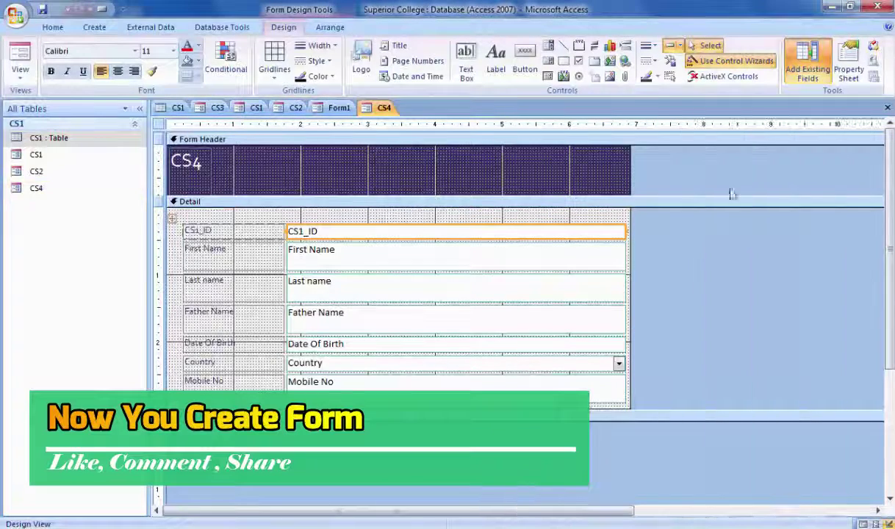
Step: Close the field list and move the CS4 title about 1 inch along the form header to make room for a logo
{"action": "left_click", "coordinate": [887, 107]}
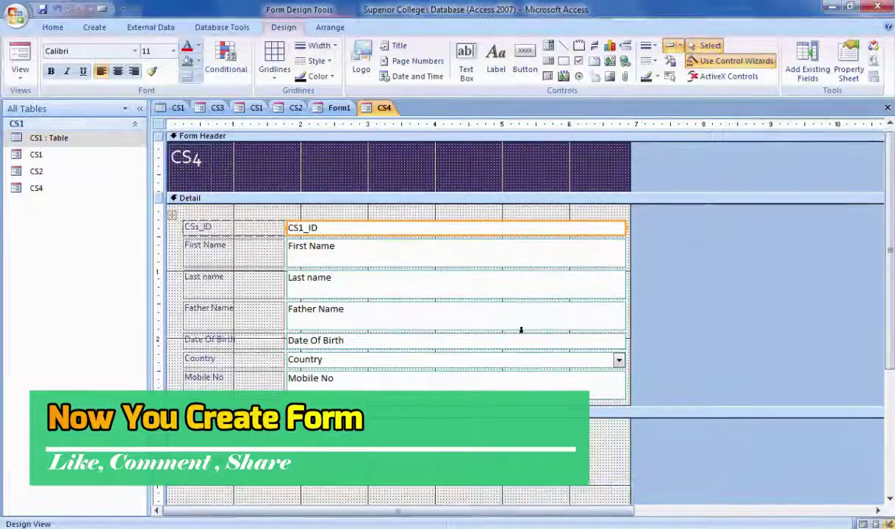
{"action": "left_click", "coordinate": [176, 160]}
{"action": "left_click_drag", "start_coordinate": [190, 144], "coordinate": [256, 145]}
{"action": "left_click", "coordinate": [198, 159]}
Step: Insert the college crest image from the Desktop as the form header's logo and enlarge it slightly
{"action": "left_click", "coordinate": [362, 59]}
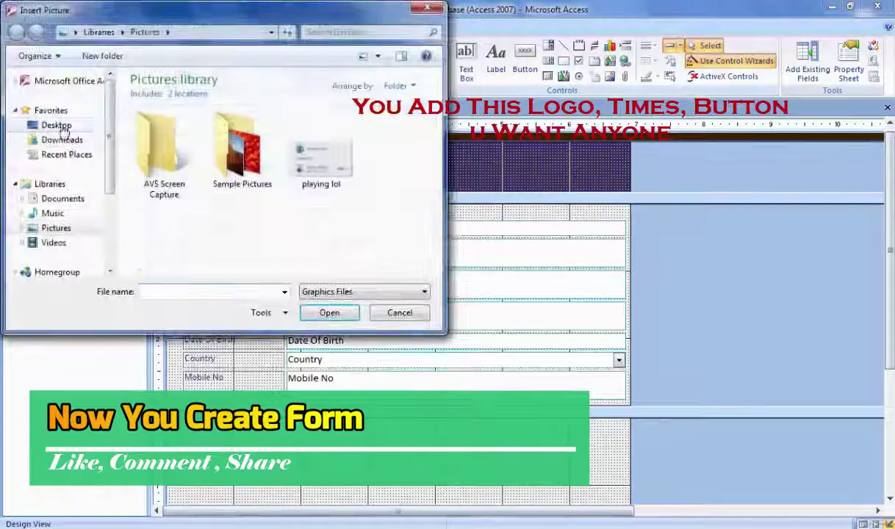
{"action": "left_click", "coordinate": [57, 124]}
{"action": "scroll", "coordinate": [235, 191], "scroll_direction": "down", "scroll_amount": 3}
{"action": "double_click", "coordinate": [243, 214]}
{"action": "left_click_drag", "start_coordinate": [222, 185], "coordinate": [235, 193]}
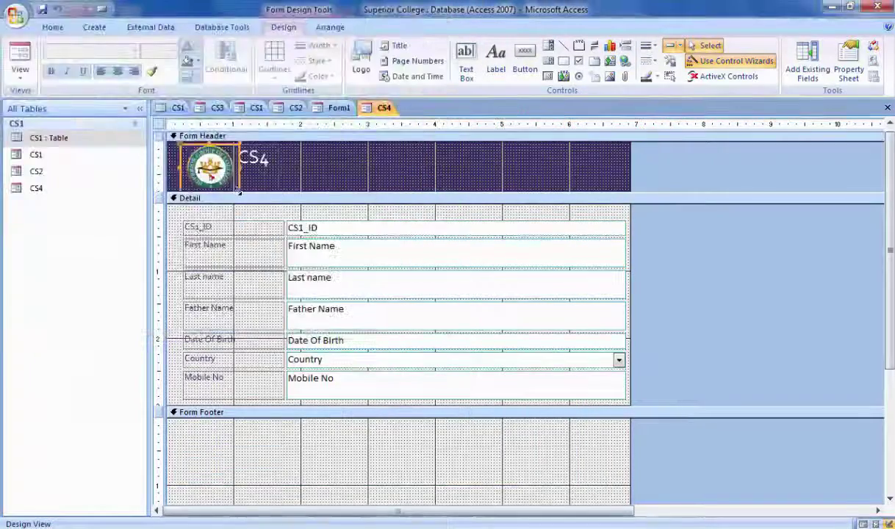
Step: Adjust the CS4 title beside the logo and insert the date and time into the form header
{"action": "left_click", "coordinate": [245, 158]}
{"action": "left_click", "coordinate": [244, 153]}
{"action": "left_click", "coordinate": [238, 146]}
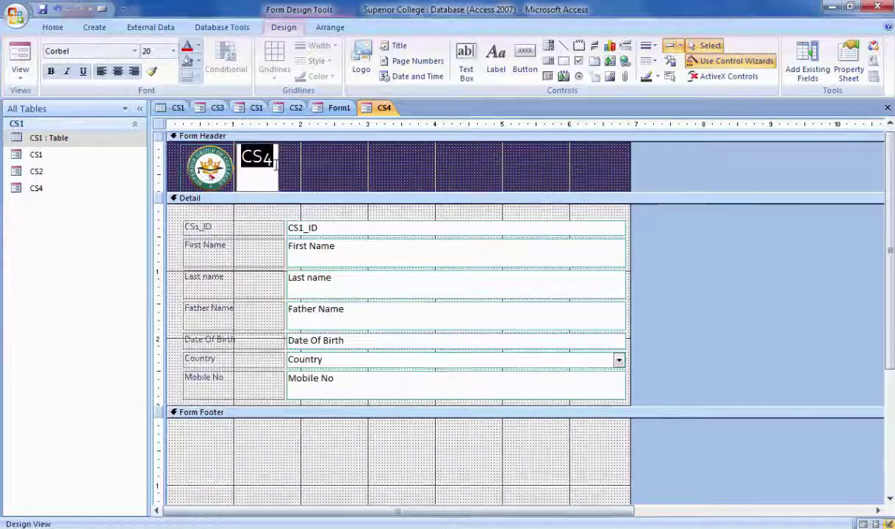
{"action": "left_click", "coordinate": [292, 189]}
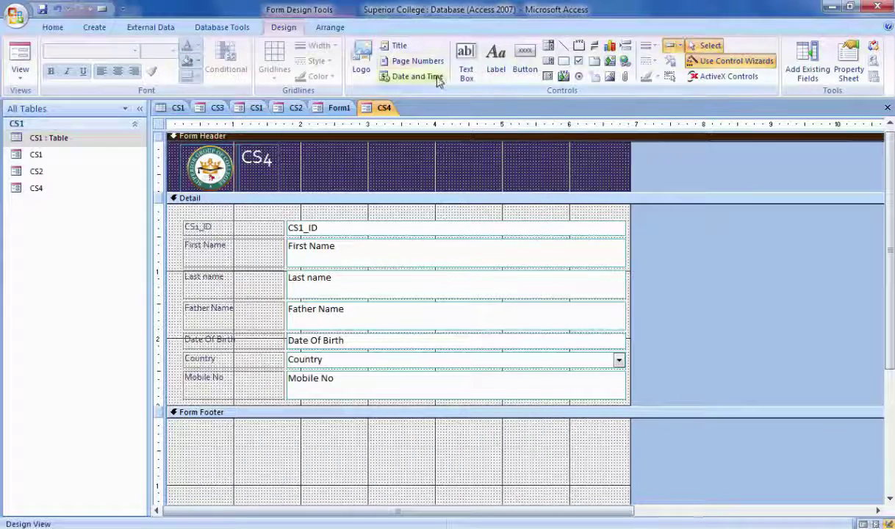
{"action": "left_click", "coordinate": [437, 78]}
{"action": "left_click", "coordinate": [454, 303]}
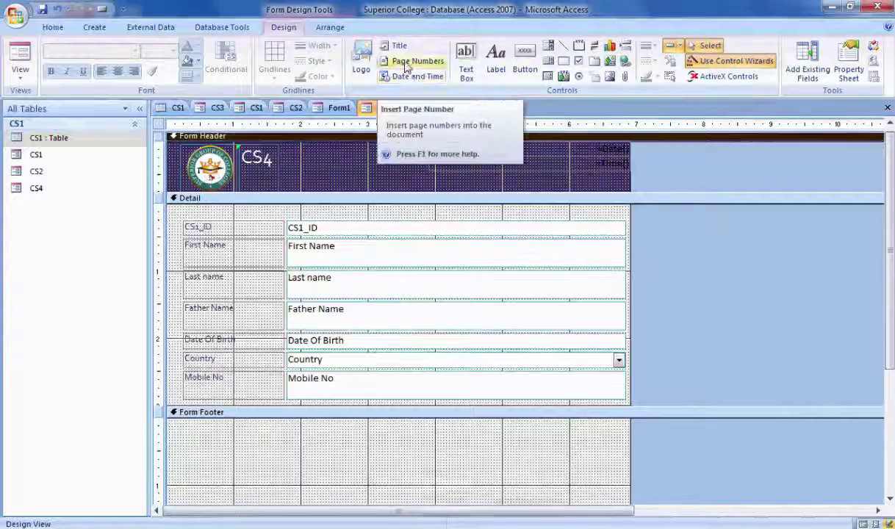
Step: Narrow all labels and fields in the Detail section and extend the section's height to about 4 inches
{"action": "left_click_drag", "start_coordinate": [609, 453], "coordinate": [237, 224]}
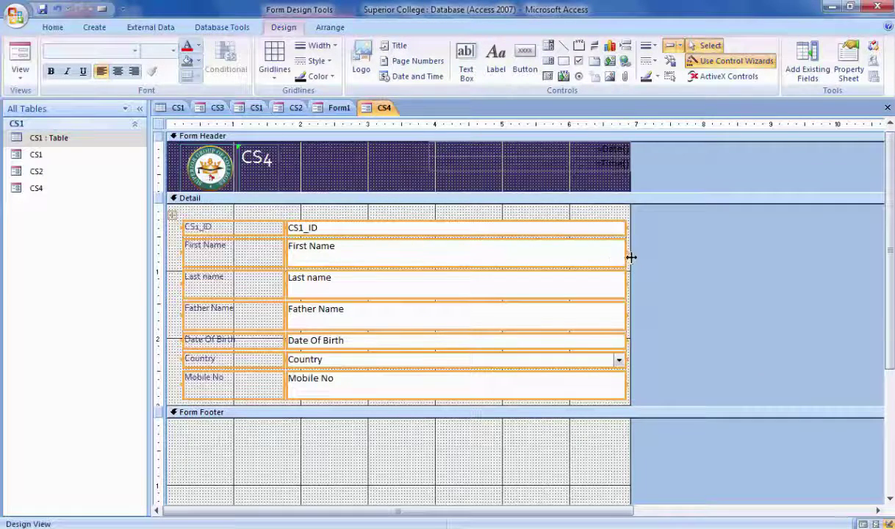
{"action": "left_click_drag", "start_coordinate": [627, 255], "coordinate": [590, 256]}
{"action": "left_click", "coordinate": [580, 258]}
{"action": "left_click", "coordinate": [424, 430]}
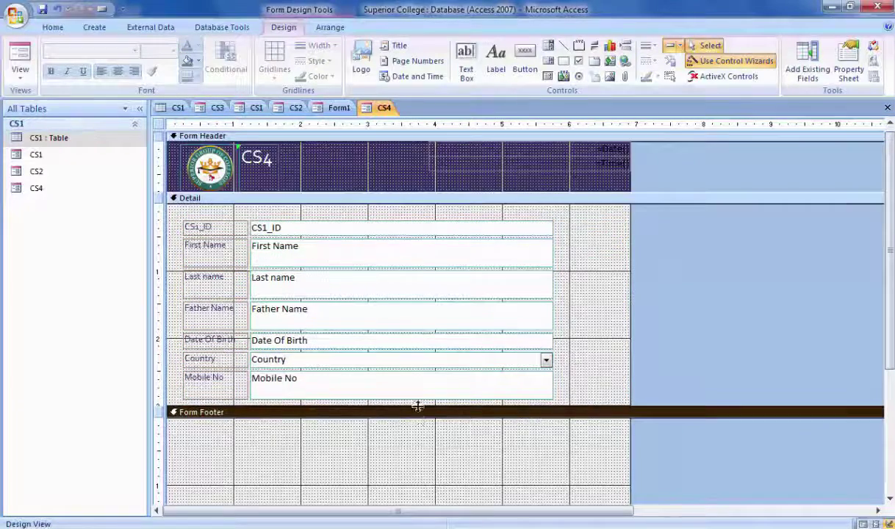
{"action": "left_click_drag", "start_coordinate": [417, 407], "coordinate": [416, 478]}
Step: Add a command button below the fields with the Record Operations action Add New Record and the text Add Record
{"action": "left_click", "coordinate": [525, 58]}
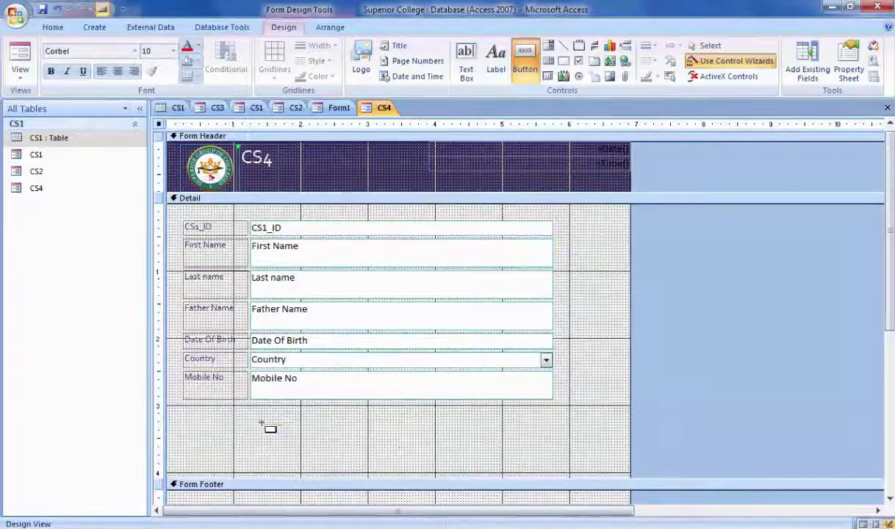
{"action": "left_click", "coordinate": [261, 423]}
{"action": "left_click", "coordinate": [422, 210]}
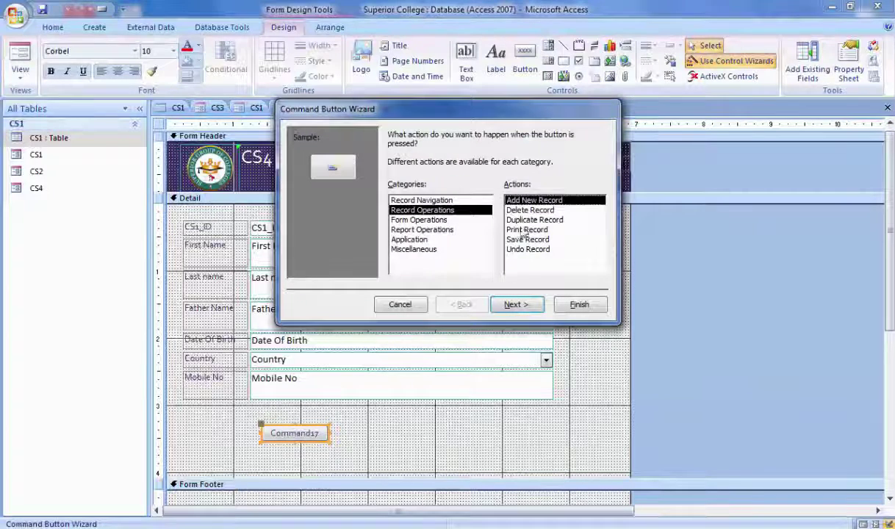
{"action": "left_click", "coordinate": [517, 305]}
{"action": "left_click", "coordinate": [392, 191]}
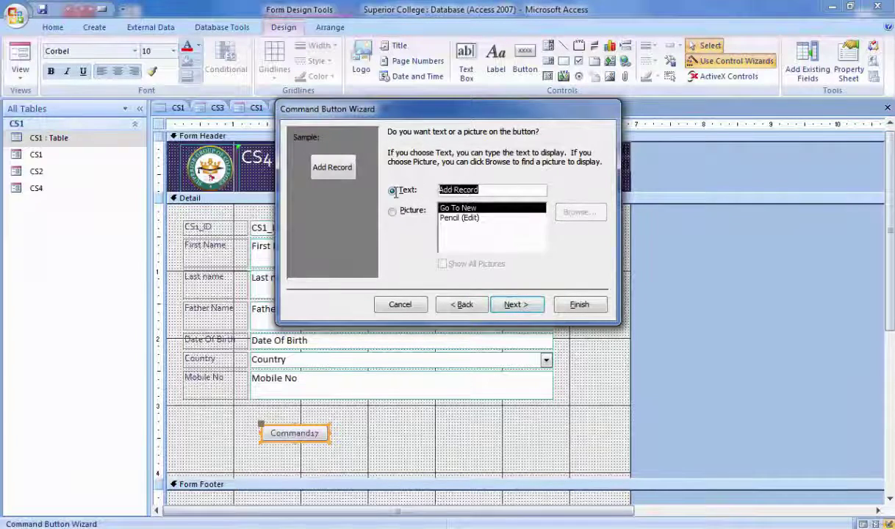
{"action": "left_click", "coordinate": [530, 304]}
{"action": "left_click", "coordinate": [579, 304]}
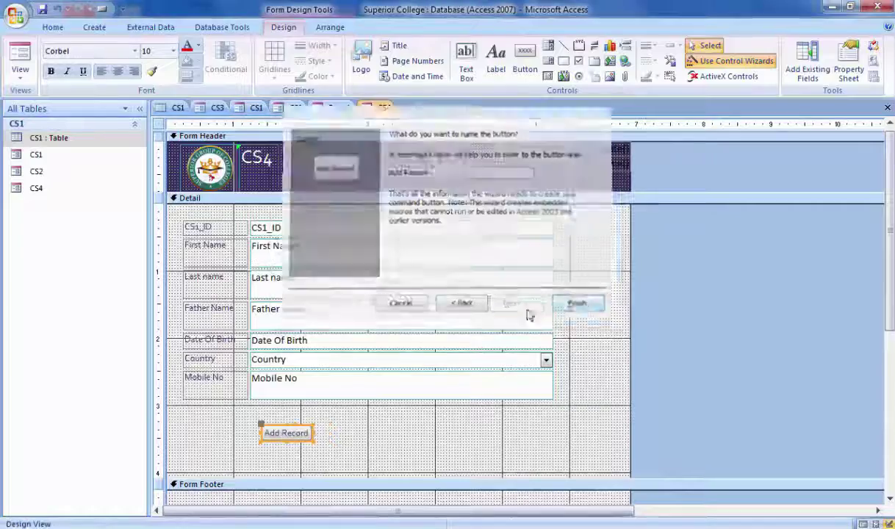
Step: Add a Save Record command button with the text and name Save Record, and place it beside the Add Record button
{"action": "left_click", "coordinate": [525, 70]}
{"action": "left_click", "coordinate": [337, 434]}
{"action": "left_click", "coordinate": [423, 210]}
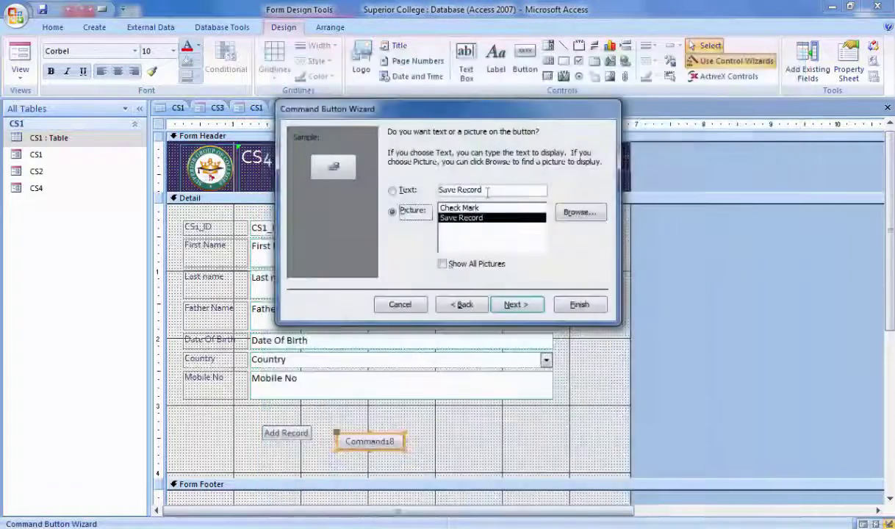
{"action": "left_click", "coordinate": [393, 191]}
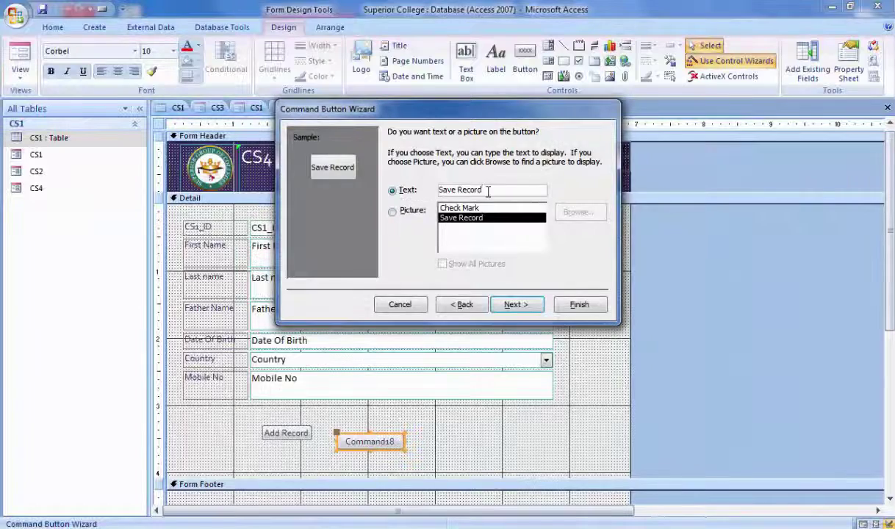
{"action": "key", "text": "Return"}
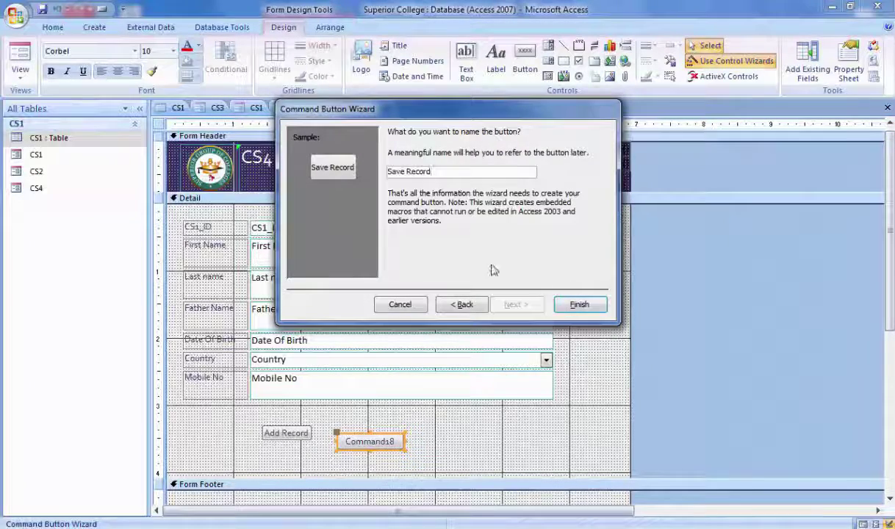
{"action": "key", "text": "Return"}
{"action": "left_click_drag", "start_coordinate": [485, 301], "coordinate": [471, 369]}
{"action": "left_click_drag", "start_coordinate": [366, 437], "coordinate": [343, 428]}
Step: Add a picture command button for Go To First Record and place it beside the Save Record button
{"action": "left_click", "coordinate": [525, 70]}
{"action": "left_click", "coordinate": [387, 429]}
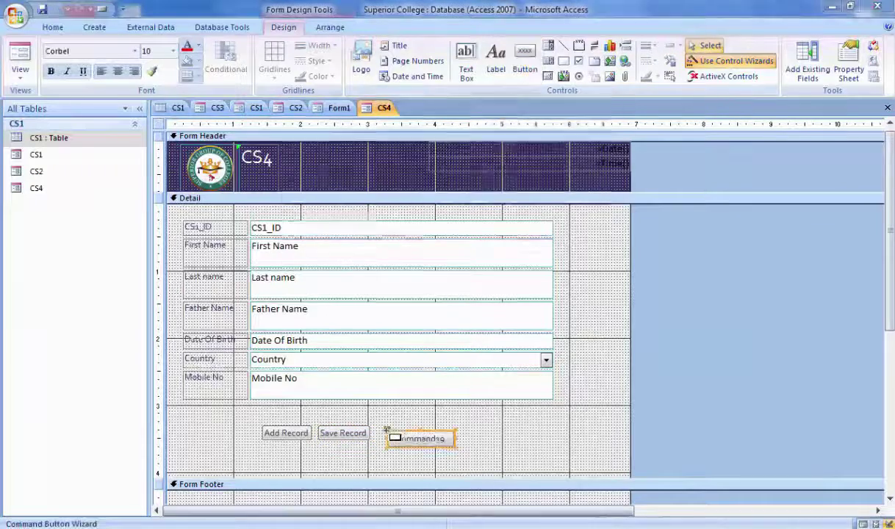
{"action": "left_click", "coordinate": [514, 219]}
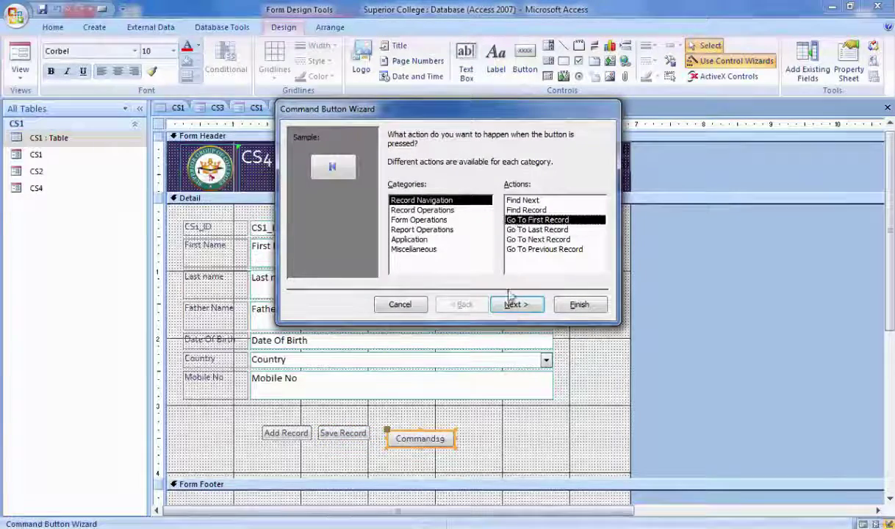
{"action": "left_click", "coordinate": [579, 304]}
{"action": "left_click_drag", "start_coordinate": [403, 431], "coordinate": [391, 422]}
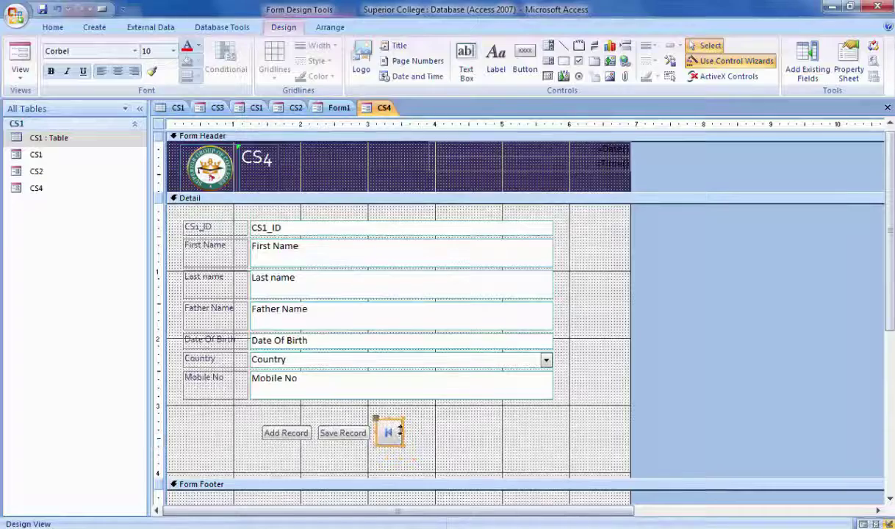
Step: Add a picture command button for Go To Last Record beside the first-record button
{"action": "left_click", "coordinate": [525, 67]}
{"action": "left_click", "coordinate": [415, 435]}
{"action": "left_click", "coordinate": [417, 438]}
{"action": "left_click", "coordinate": [511, 228]}
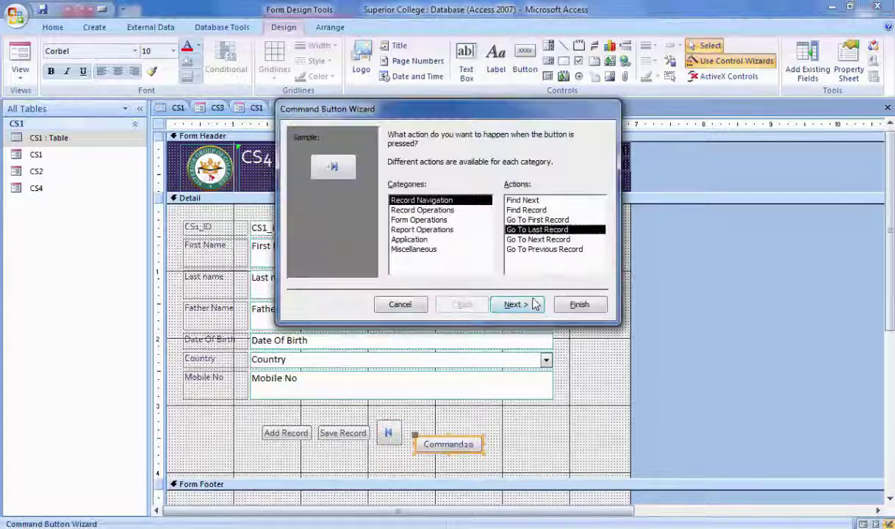
{"action": "left_click", "coordinate": [516, 305]}
{"action": "left_click", "coordinate": [579, 304]}
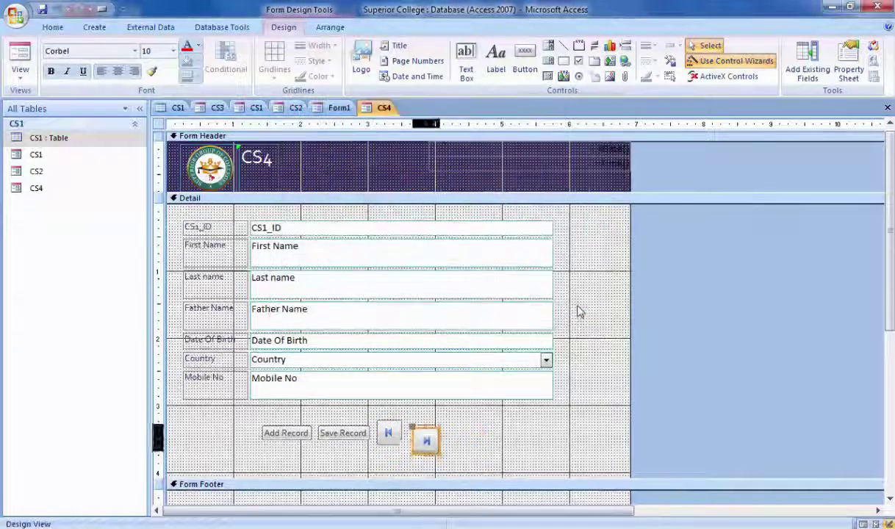
Step: Add a picture command button for Go To Next Record after the last-record button
{"action": "left_click", "coordinate": [525, 70]}
{"action": "left_click", "coordinate": [444, 433]}
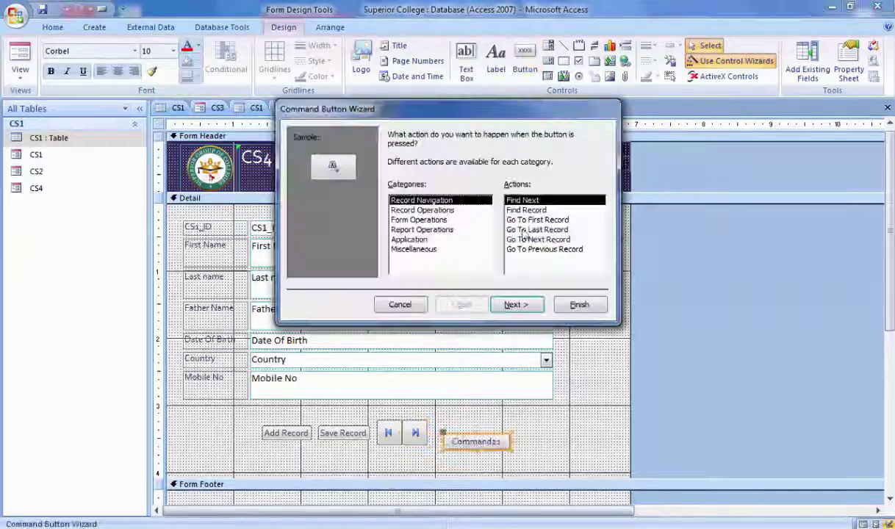
{"action": "left_click", "coordinate": [511, 237]}
{"action": "left_click", "coordinate": [579, 304]}
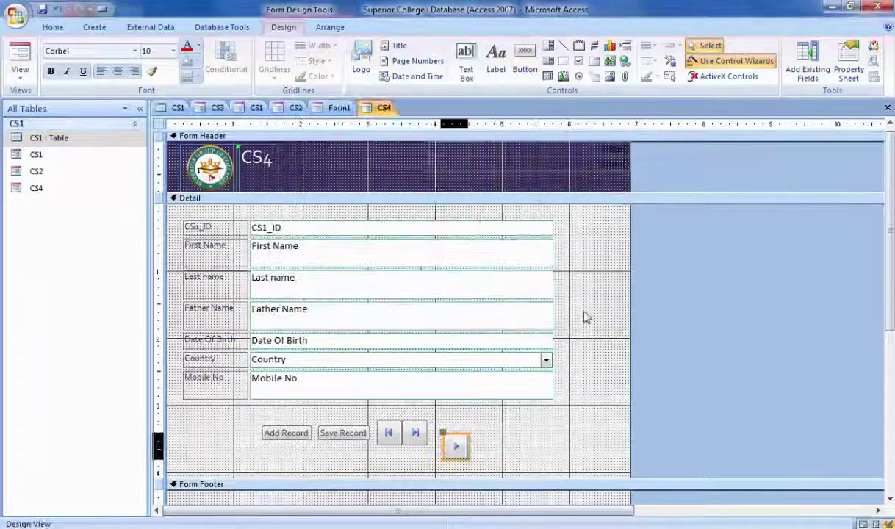
Step: Add a picture command button for Go To Previous Record beside the next-record button
{"action": "left_click", "coordinate": [525, 69]}
{"action": "left_click", "coordinate": [478, 431]}
{"action": "left_click", "coordinate": [536, 250]}
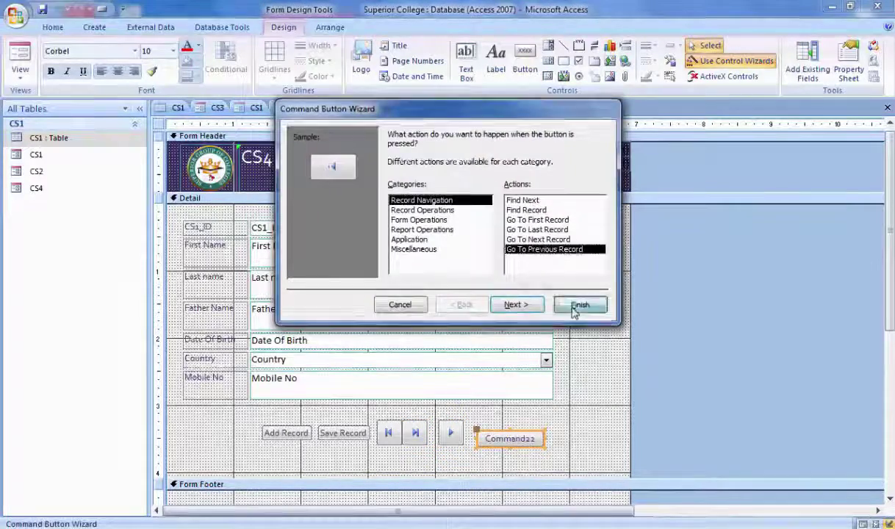
{"action": "left_click", "coordinate": [574, 308]}
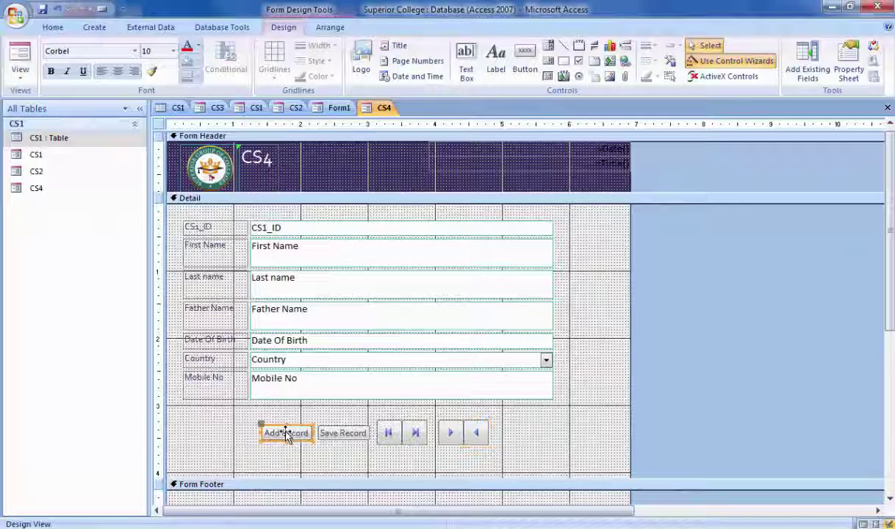
Step: Format the Add Record button's text in a dark blue theme colour, bold, with the Cooper Black font
{"action": "left_click", "coordinate": [199, 46]}
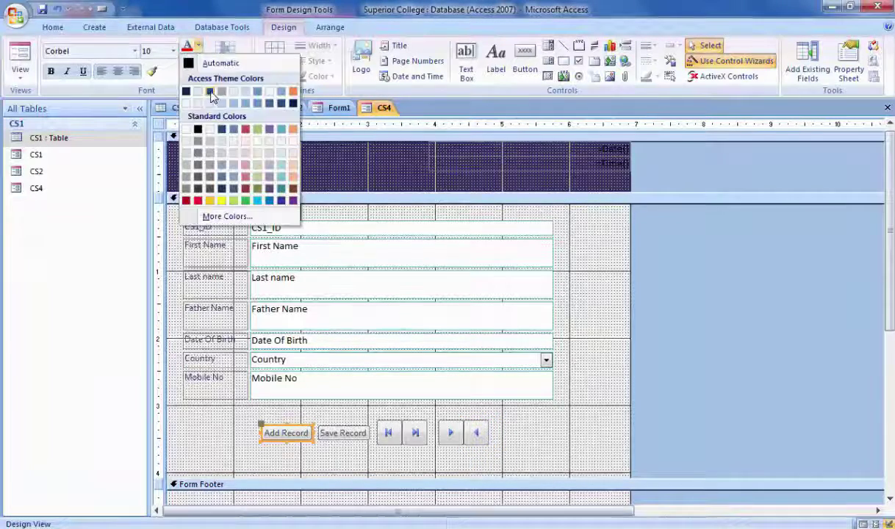
{"action": "left_click", "coordinate": [213, 93]}
{"action": "left_click", "coordinate": [52, 71]}
{"action": "left_click", "coordinate": [135, 53]}
{"action": "scroll", "coordinate": [140, 220], "scroll_direction": "down", "scroll_amount": 10}
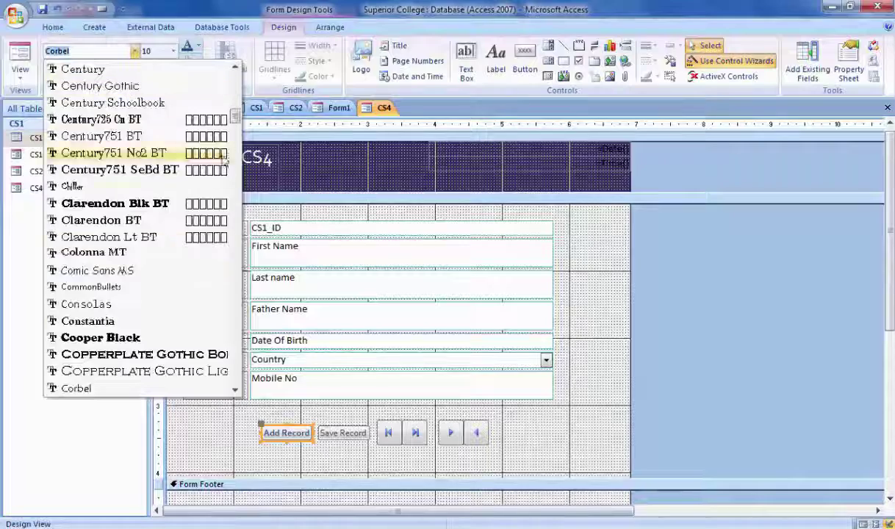
{"action": "left_click", "coordinate": [111, 337]}
Step: Enlarge the Add Record and Save Record buttons so that their captions fit, and space them apart
{"action": "left_click", "coordinate": [332, 432]}
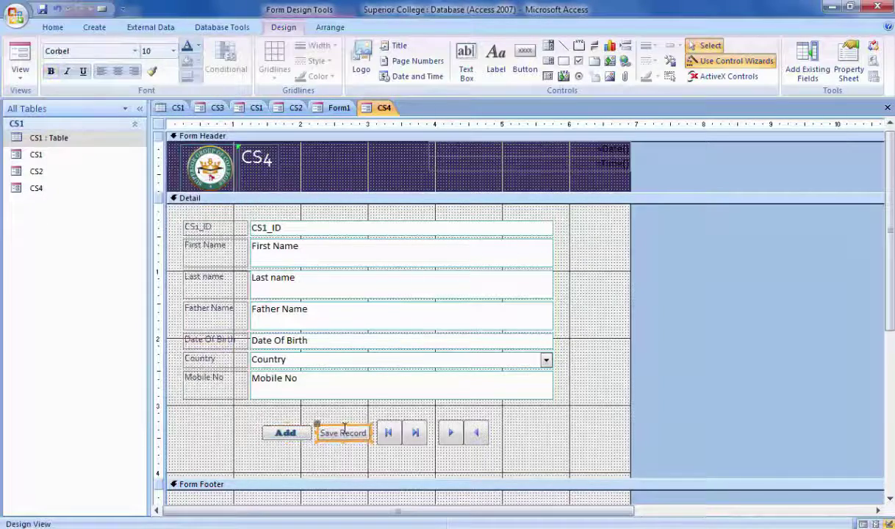
{"action": "left_click_drag", "start_coordinate": [345, 427], "coordinate": [345, 422]}
{"action": "left_click", "coordinate": [296, 433]}
{"action": "mouse_move", "coordinate": [287, 426]}
{"action": "left_mouse_down"}
{"action": "mouse_move", "coordinate": [286, 455]}
{"action": "mouse_move", "coordinate": [285, 441]}
{"action": "left_mouse_up"}
{"action": "left_click", "coordinate": [332, 431]}
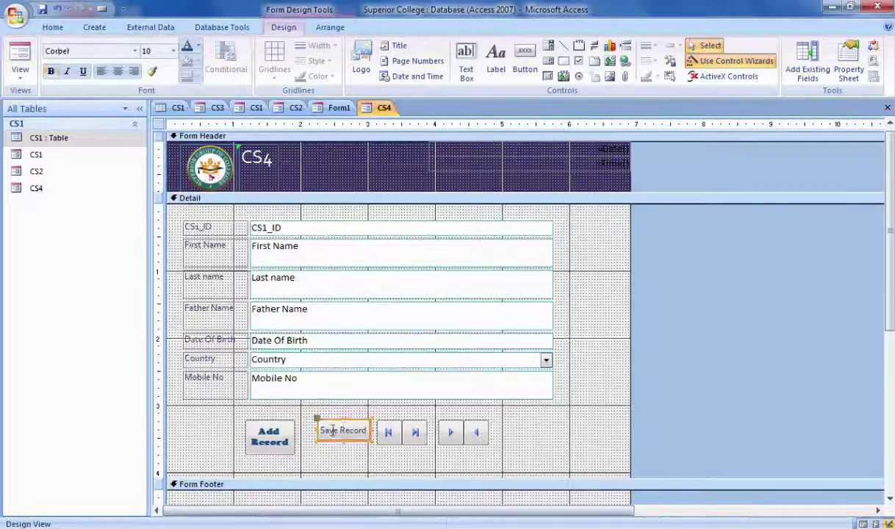
{"action": "left_click_drag", "start_coordinate": [343, 421], "coordinate": [361, 454]}
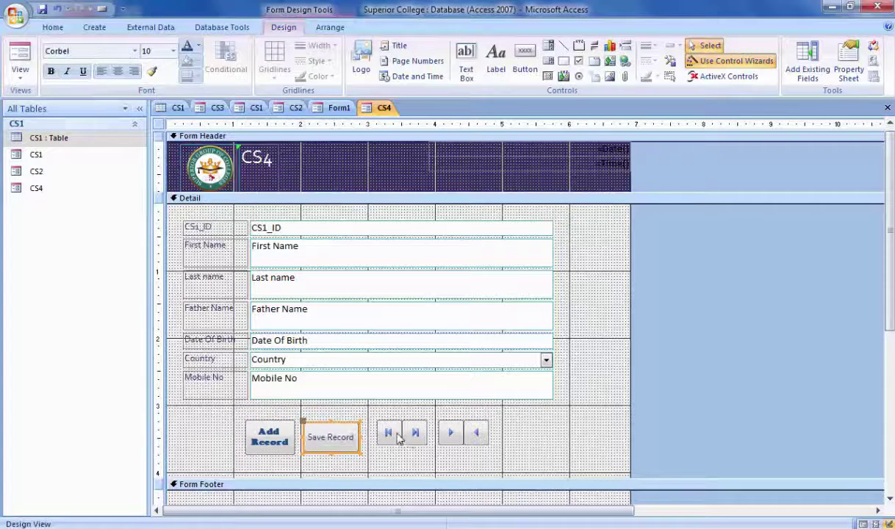
Step: Select all the command buttons below the fields and nudge the whole row upward slightly
{"action": "left_click", "coordinate": [396, 438]}
{"action": "left_click", "coordinate": [264, 435]}
{"action": "left_click", "coordinate": [320, 433]}
{"action": "left_click_drag", "start_coordinate": [242, 405], "coordinate": [148, 133]}
{"action": "key", "text": "Up"}
{"action": "key", "text": "Up"}
{"action": "key", "text": "Up"}
{"action": "key", "text": "Up"}
{"action": "left_click", "coordinate": [569, 438]}
{"action": "left_click", "coordinate": [525, 420]}
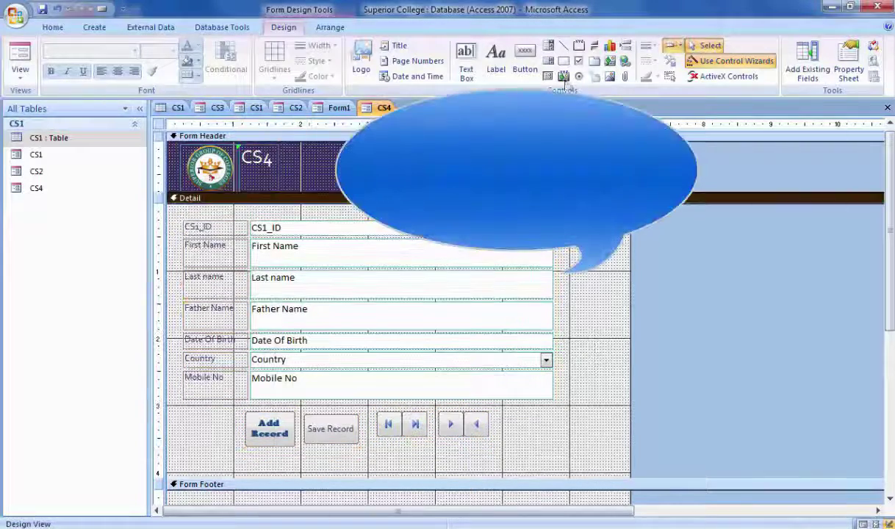
Step: Insert a chart in the Detail section beside the fields and base it on the CS1 table
{"action": "left_click", "coordinate": [610, 45]}
{"action": "left_click", "coordinate": [617, 296]}
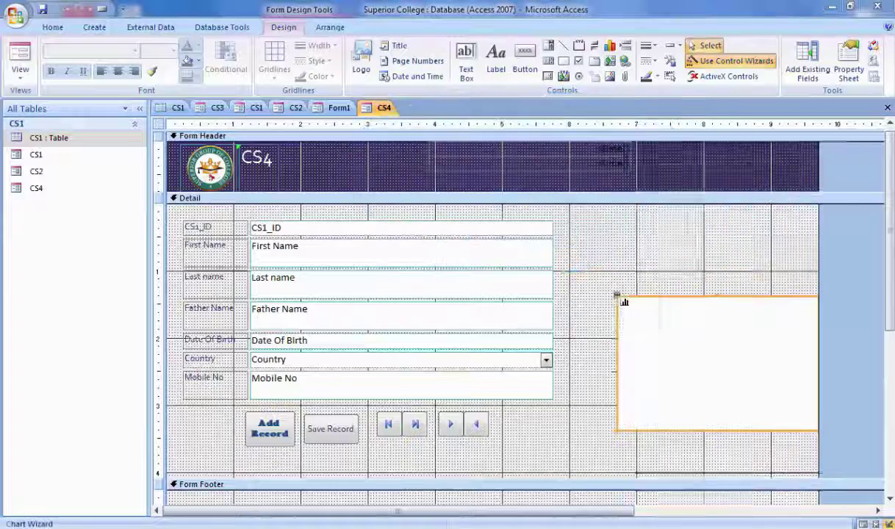
{"action": "left_click", "coordinate": [543, 326]}
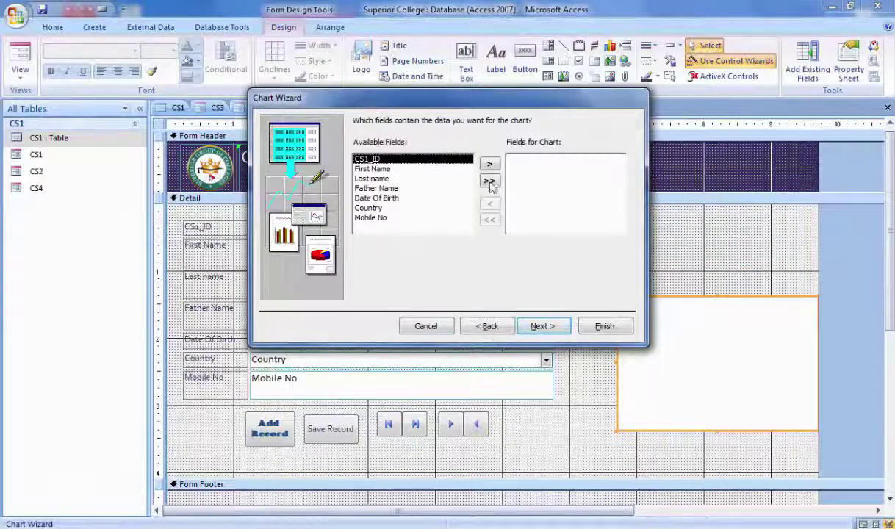
Step: Add the CS1_ID, First Name, Date Of Birth and Country fields to the chart's data
{"action": "left_click", "coordinate": [490, 164]}
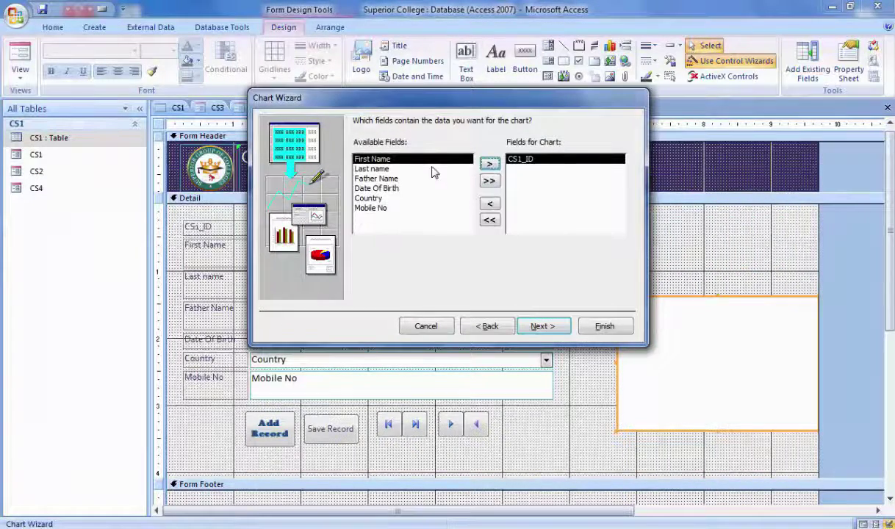
{"action": "left_click", "coordinate": [379, 169]}
{"action": "left_click", "coordinate": [381, 159]}
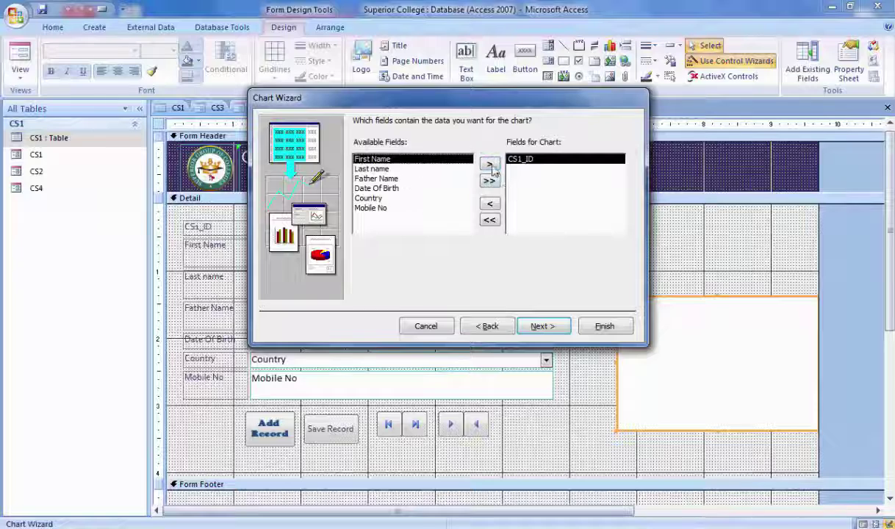
{"action": "left_click", "coordinate": [491, 165]}
{"action": "double_click", "coordinate": [395, 179]}
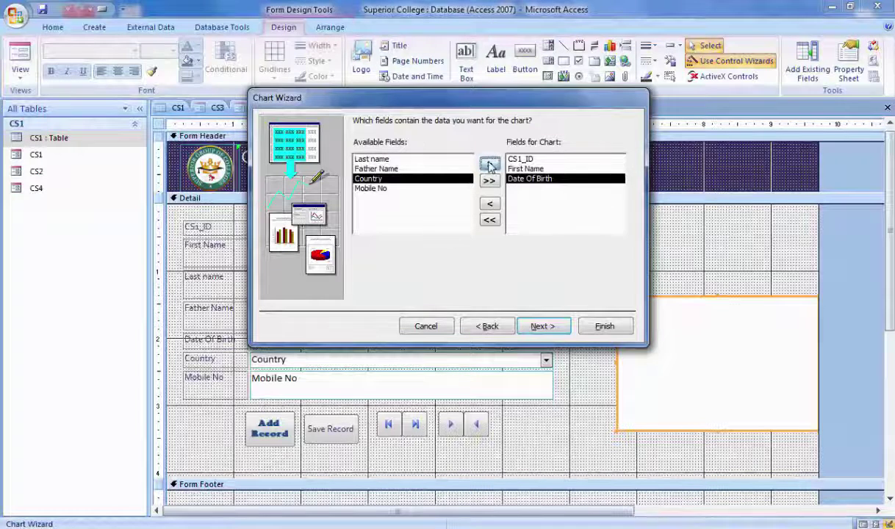
{"action": "left_click", "coordinate": [490, 164]}
{"action": "left_click", "coordinate": [537, 327]}
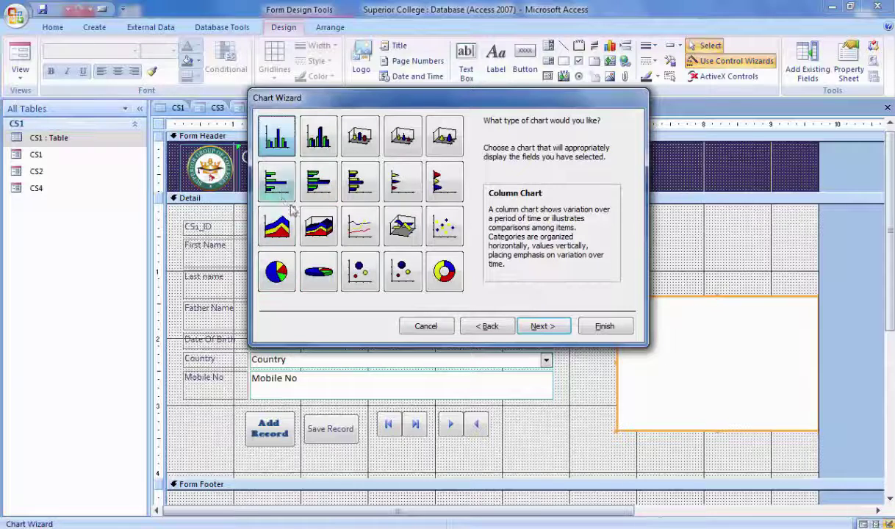
Step: Choose a flat pie chart, accept the proposed data layout and remaining defaults, and finish the chart
{"action": "left_click", "coordinate": [288, 275]}
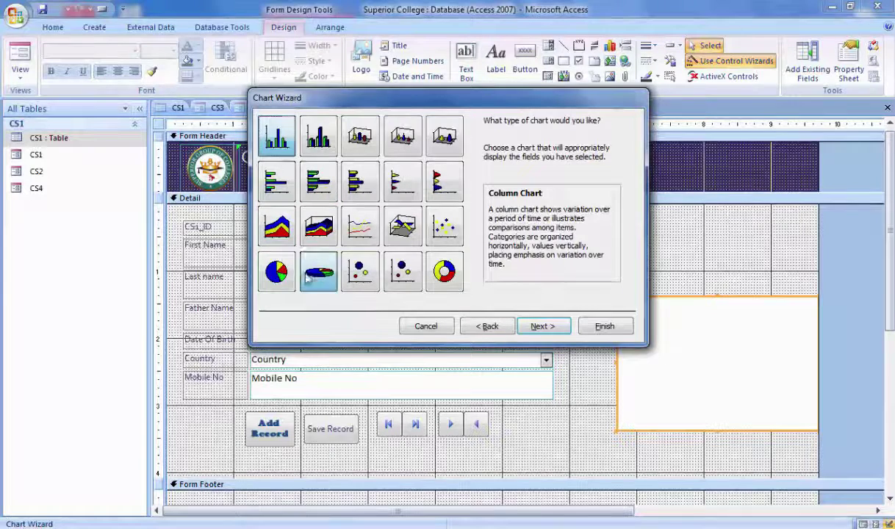
{"action": "left_click", "coordinate": [543, 327]}
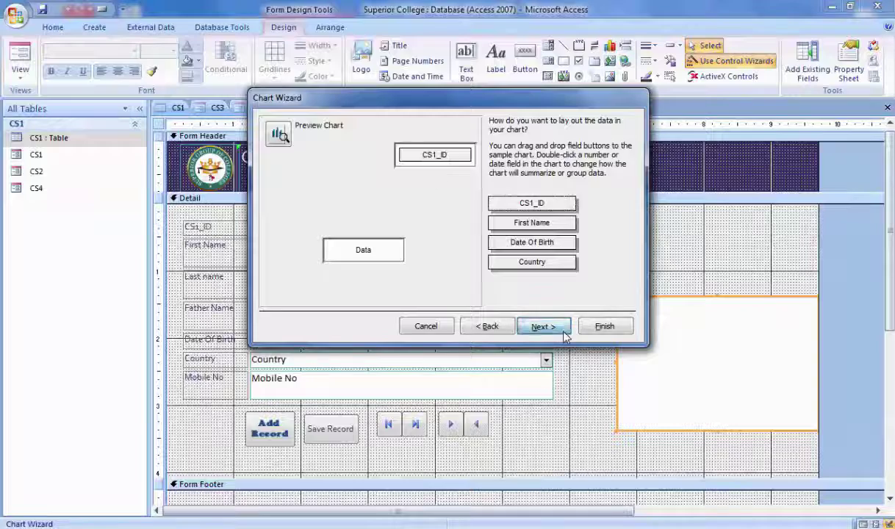
{"action": "left_click", "coordinate": [562, 330]}
{"action": "left_click", "coordinate": [544, 326]}
{"action": "left_click", "coordinate": [603, 326]}
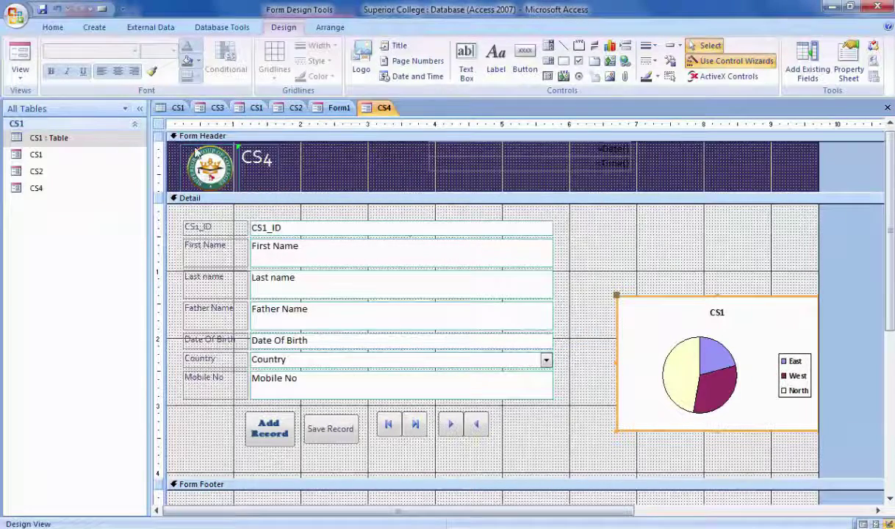
Step: View the CS4 form in Form View and Layout View, and end in Form View
{"action": "left_click", "coordinate": [10, 51]}
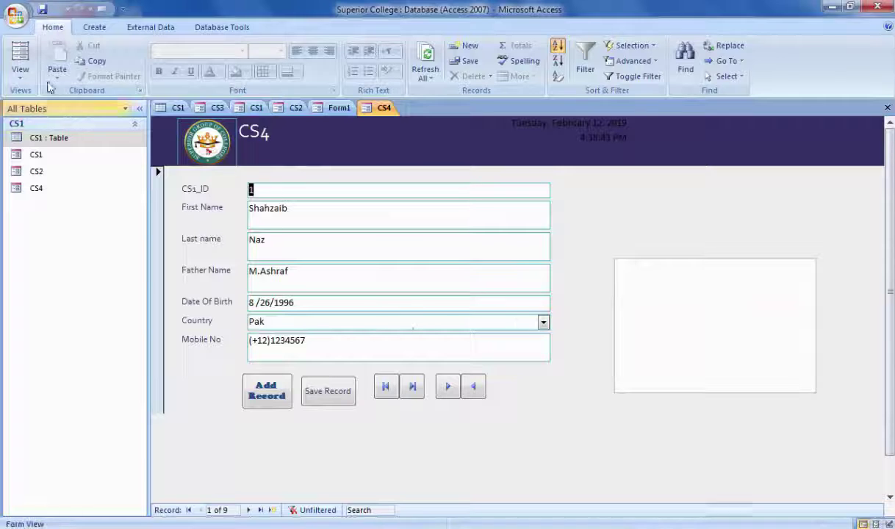
{"action": "left_click", "coordinate": [20, 59]}
{"action": "left_click", "coordinate": [419, 444]}
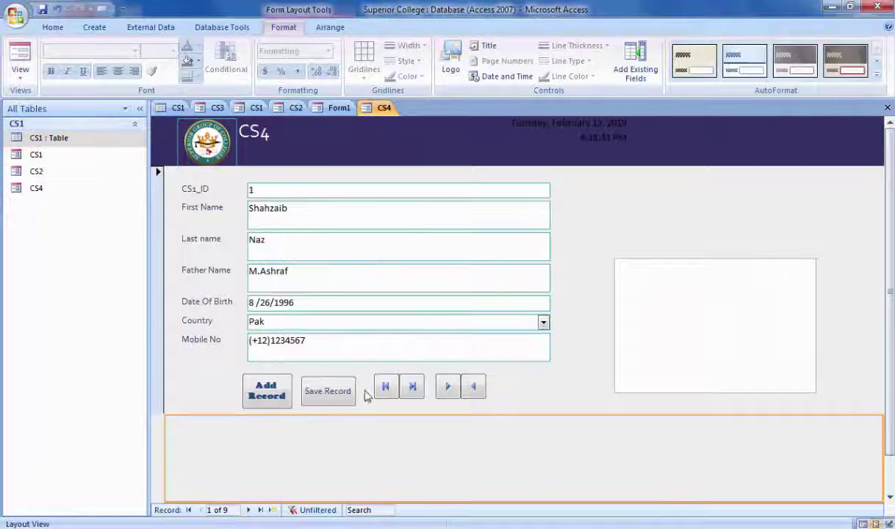
{"action": "left_click", "coordinate": [452, 387]}
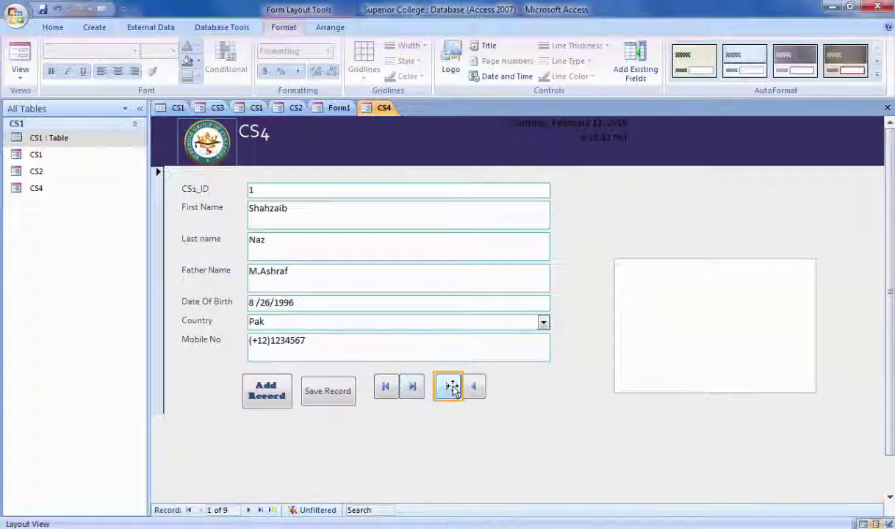
{"action": "left_click", "coordinate": [20, 53]}
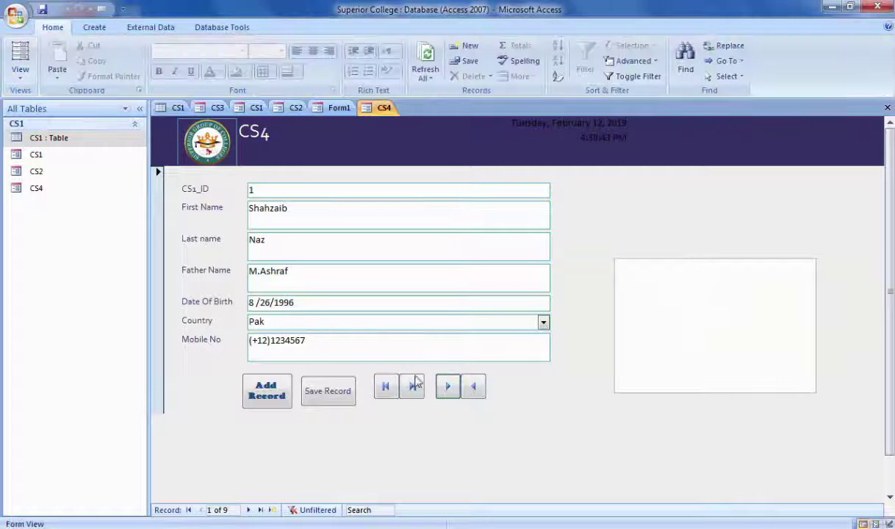
Step: Test the CS4 form's next, previous, first and last record buttons by moving through the records
{"action": "left_click", "coordinate": [451, 391]}
{"action": "left_click", "coordinate": [451, 391]}
{"action": "left_click", "coordinate": [450, 391]}
{"action": "left_click", "coordinate": [450, 391]}
{"action": "left_click", "coordinate": [450, 391]}
{"action": "left_click", "coordinate": [476, 391]}
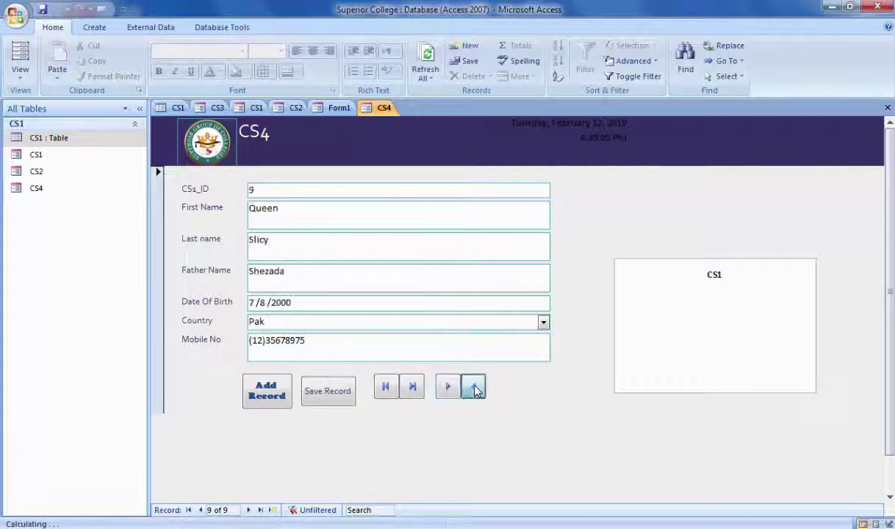
{"action": "left_click", "coordinate": [477, 391]}
{"action": "left_click", "coordinate": [477, 391]}
{"action": "left_click", "coordinate": [410, 387]}
{"action": "left_click", "coordinate": [387, 388]}
{"action": "left_click", "coordinate": [405, 390]}
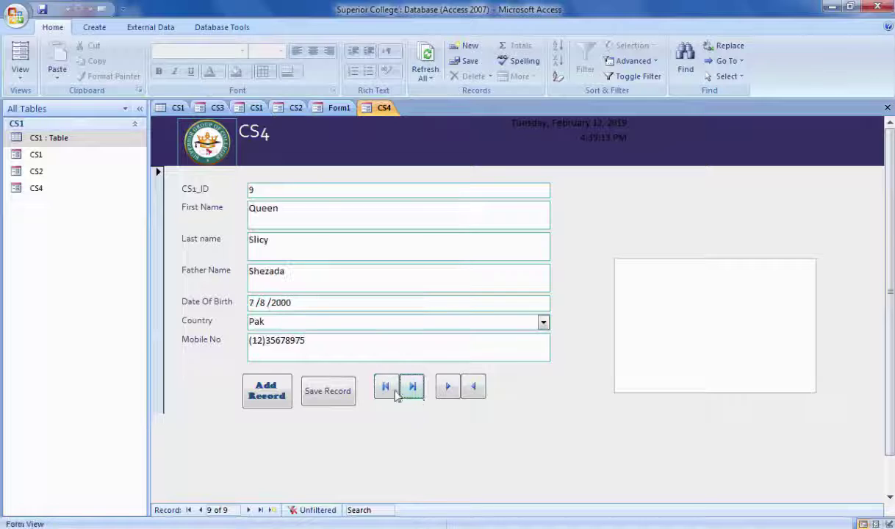
Step: Start a new record in the CS4 form with First Name You, Last name Add New Name and Father Name Check This
{"action": "left_click", "coordinate": [448, 387]}
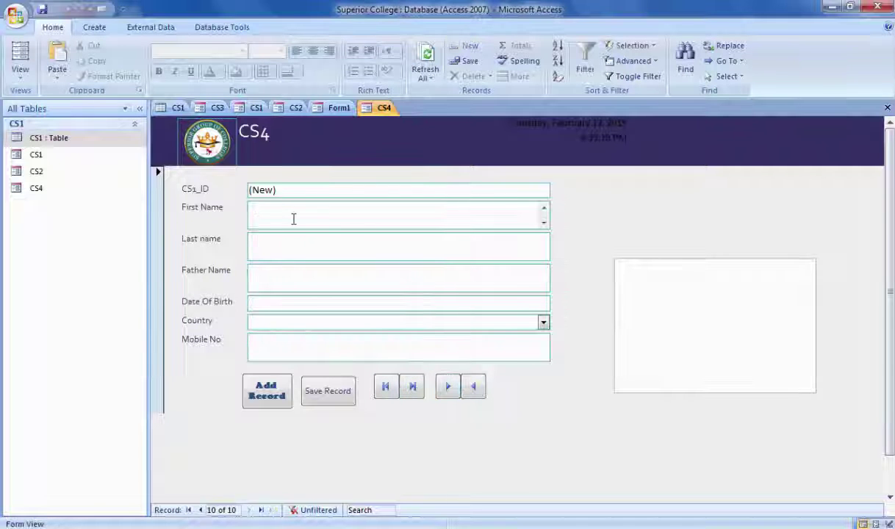
{"action": "left_click", "coordinate": [293, 218]}
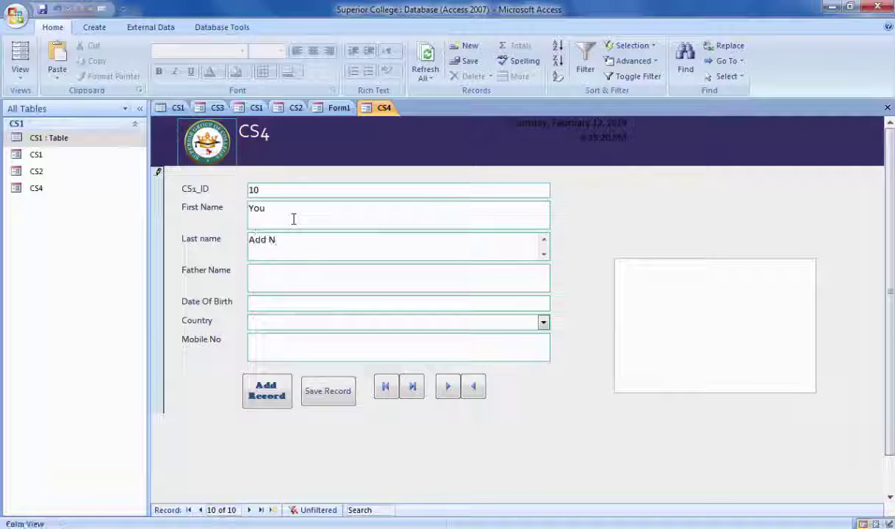
{"action": "type", "text": "Add New Name"}
{"action": "key", "text": "Tab"}
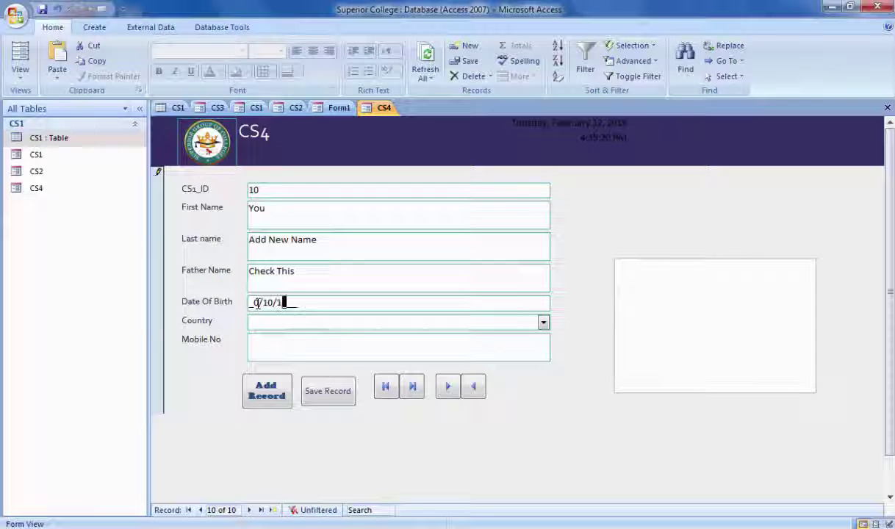
Step: Complete the new record with a valid date of birth, country Pak and a mobile number, and move off it to save it
{"action": "left_click", "coordinate": [543, 323]}
{"action": "left_click", "coordinate": [452, 311]}
{"action": "left_click", "coordinate": [544, 324]}
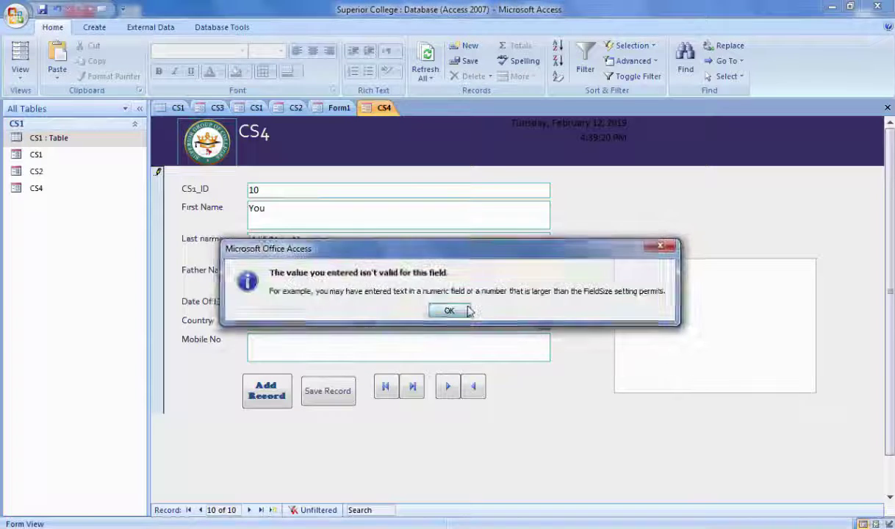
{"action": "left_click", "coordinate": [461, 310]}
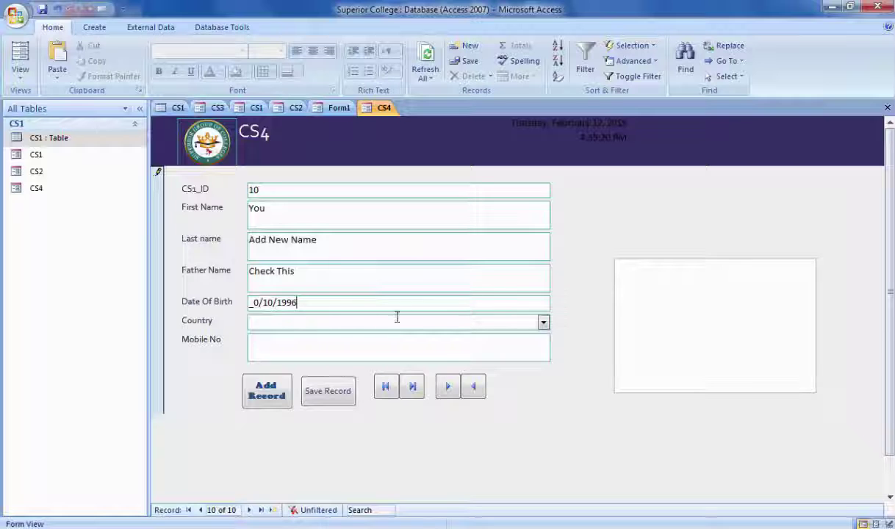
{"action": "left_click", "coordinate": [543, 324]}
{"action": "left_click", "coordinate": [445, 337]}
{"action": "left_click", "coordinate": [407, 347]}
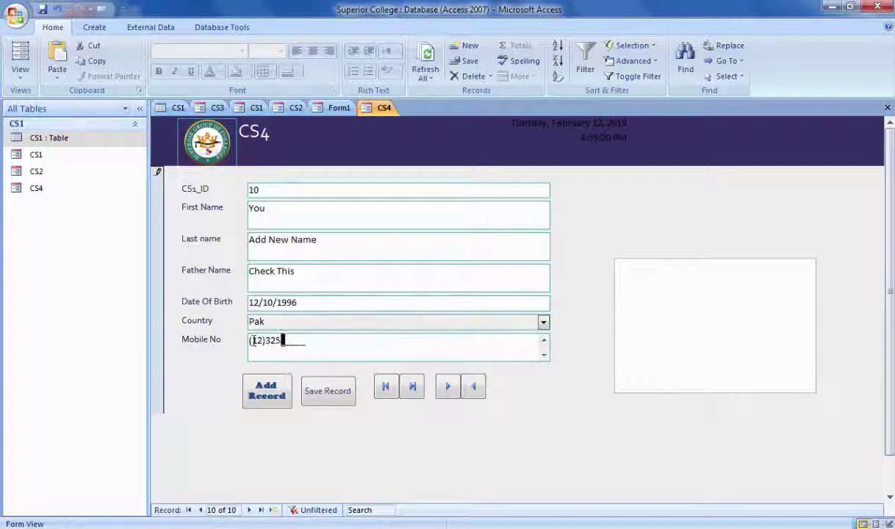
{"action": "left_click", "coordinate": [413, 388]}
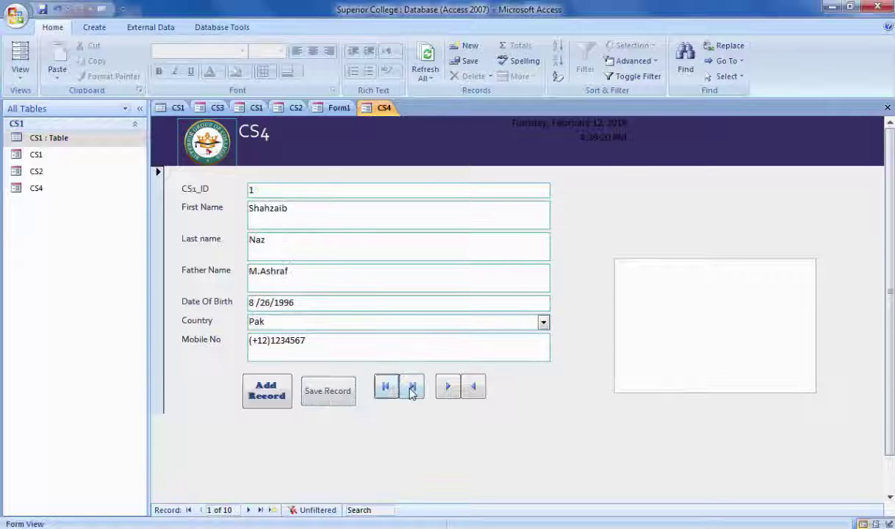
Step: Open the CS1 table to check the added record, and try to view its design as read-only
{"action": "double_click", "coordinate": [48, 137]}
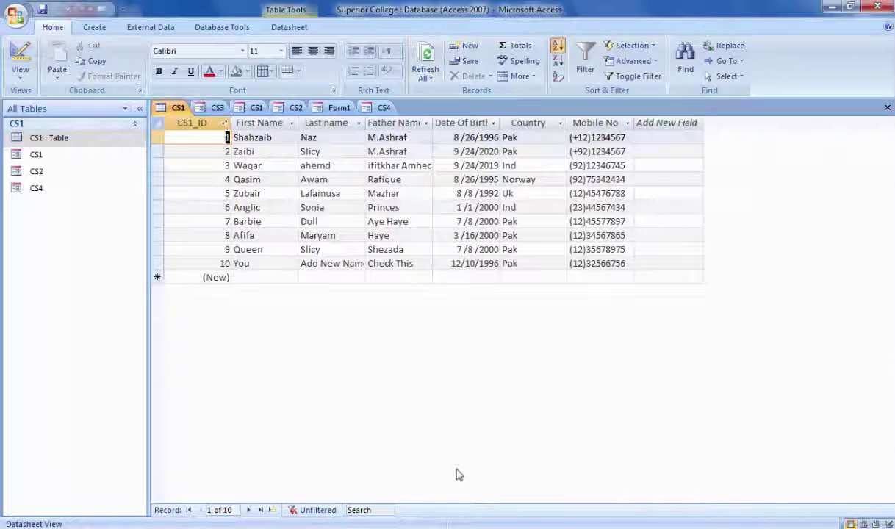
{"action": "left_click", "coordinate": [20, 58]}
{"action": "left_click", "coordinate": [422, 321]}
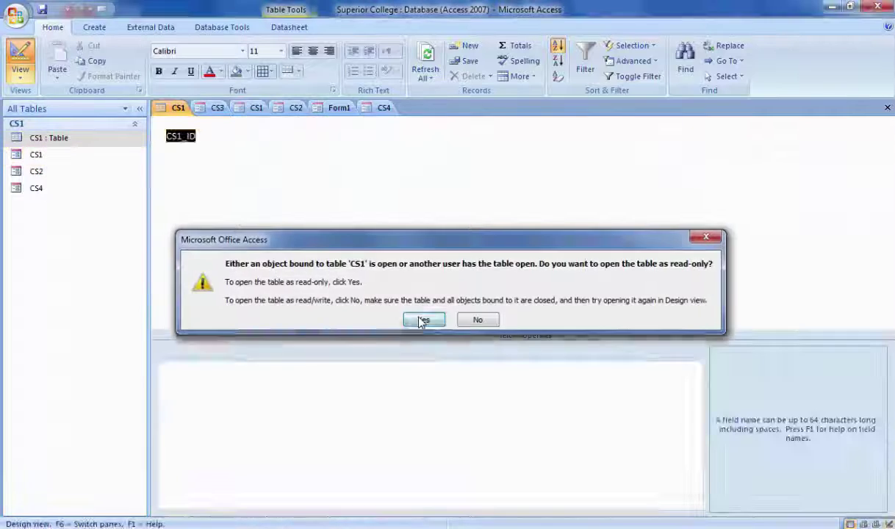
Step: Look over the CS1 form and the CS2 form
{"action": "left_click", "coordinate": [37, 160]}
{"action": "double_click", "coordinate": [36, 157]}
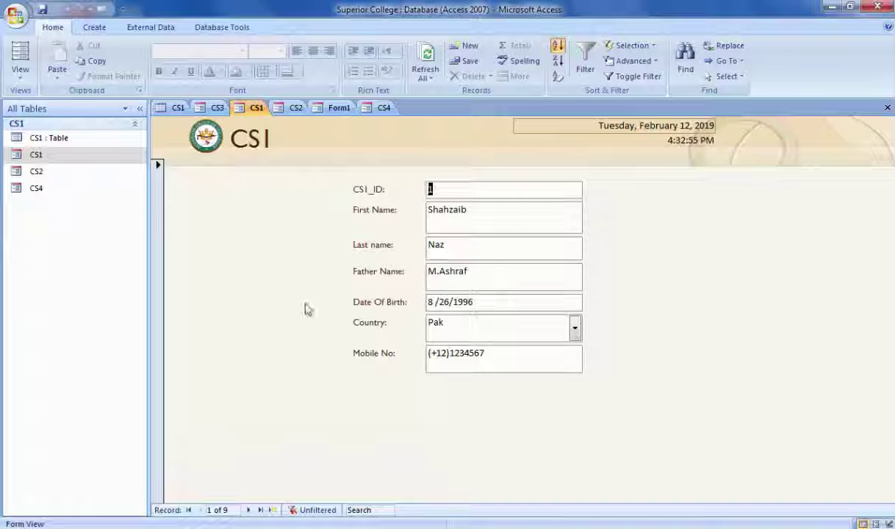
{"action": "left_click", "coordinate": [294, 108]}
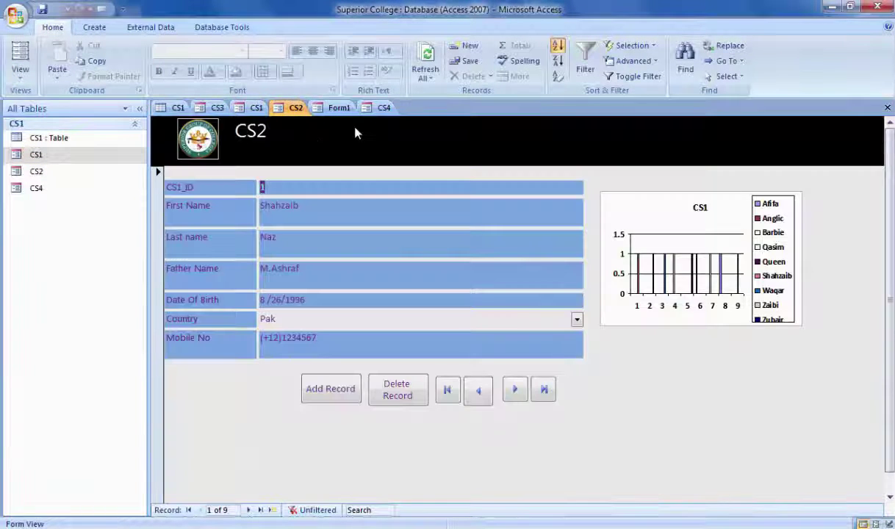
Step: Close the blank Form1
{"action": "left_click", "coordinate": [339, 108]}
{"action": "left_click", "coordinate": [384, 108]}
{"action": "right_click", "coordinate": [338, 108]}
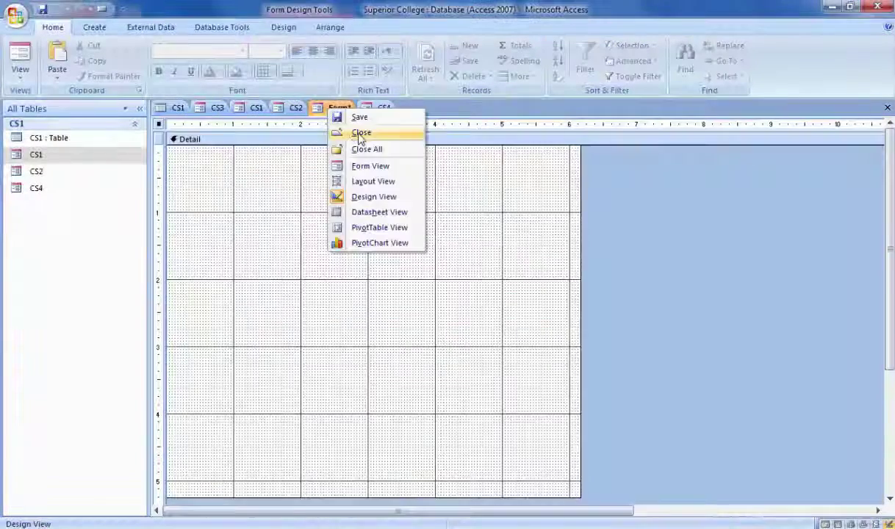
{"action": "left_click", "coordinate": [360, 133]}
Step: Check the choices offered by the Country list in the CS1 form
{"action": "left_click", "coordinate": [256, 108]}
{"action": "left_click", "coordinate": [576, 330]}
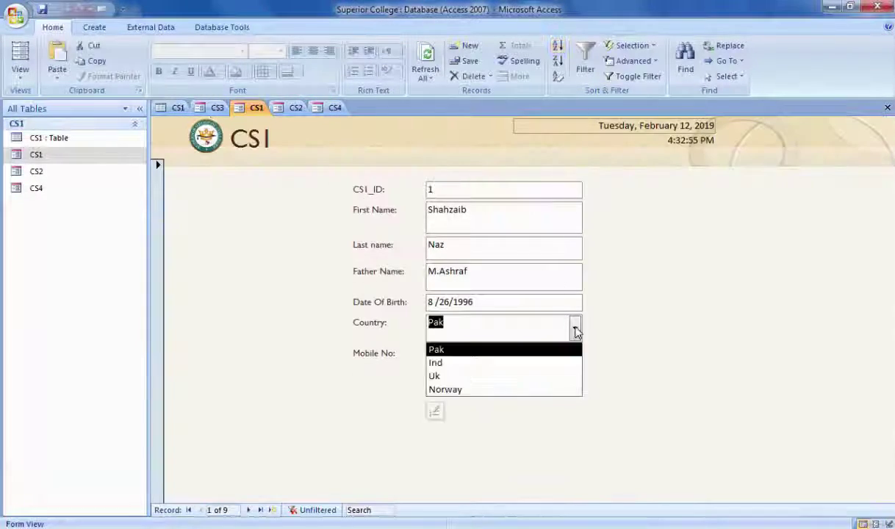
{"action": "left_click", "coordinate": [576, 331]}
Step: Test the CS2 form's previous and next record buttons by moving through the records up to the new blank one
{"action": "left_click", "coordinate": [294, 108]}
{"action": "left_click", "coordinate": [480, 395]}
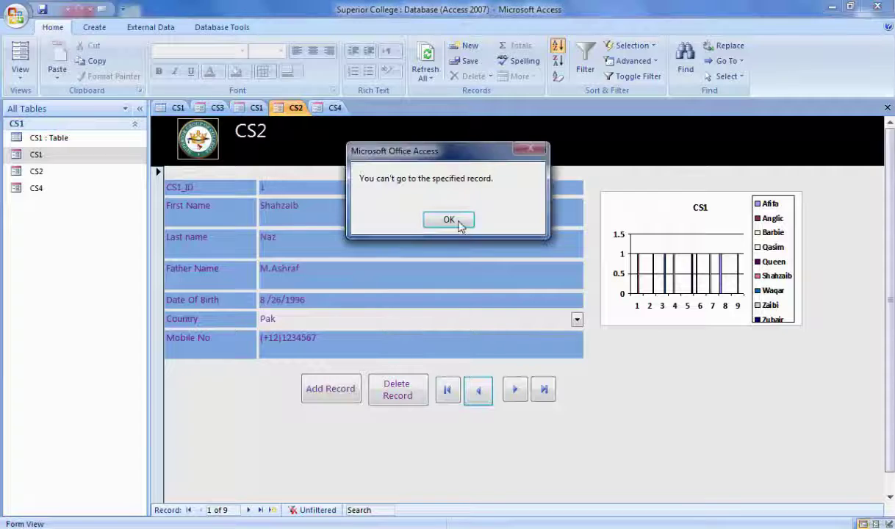
{"action": "left_click", "coordinate": [459, 224]}
{"action": "left_click", "coordinate": [517, 394]}
{"action": "left_click", "coordinate": [517, 395]}
{"action": "left_click", "coordinate": [518, 396]}
{"action": "left_click", "coordinate": [517, 395]}
{"action": "left_click", "coordinate": [517, 396]}
{"action": "left_click", "coordinate": [517, 396]}
{"action": "key", "text": "Return"}
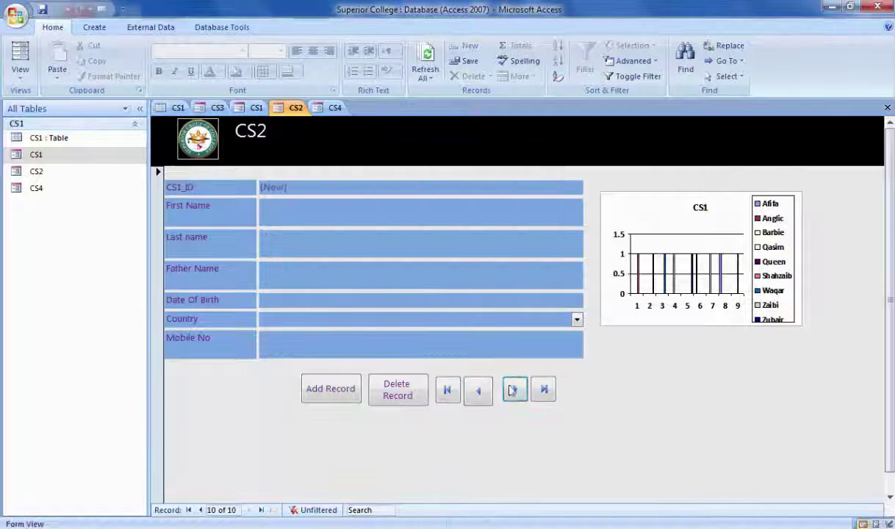
Step: Delete the record with CS1_ID 2 through the CS2 form, and refresh all data to check the result in the CS1 table
{"action": "left_click", "coordinate": [444, 389]}
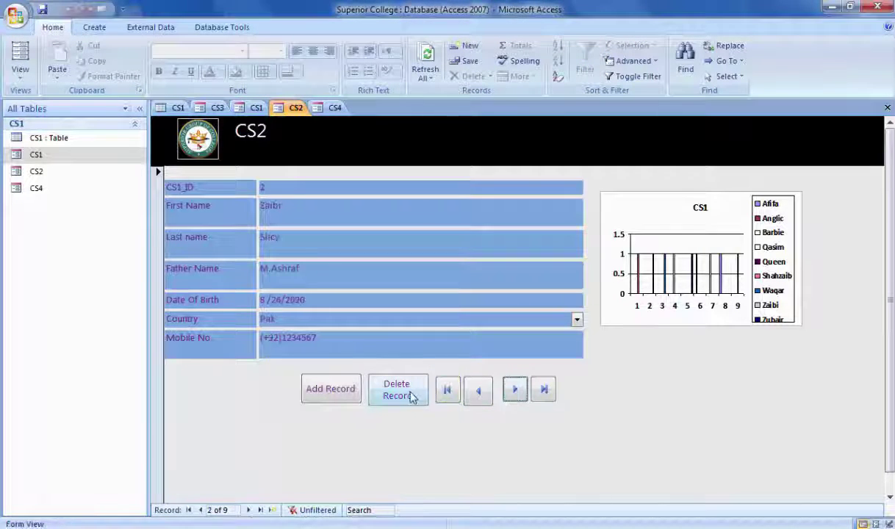
{"action": "left_click", "coordinate": [411, 396]}
{"action": "left_click", "coordinate": [424, 315]}
{"action": "left_click", "coordinate": [426, 59]}
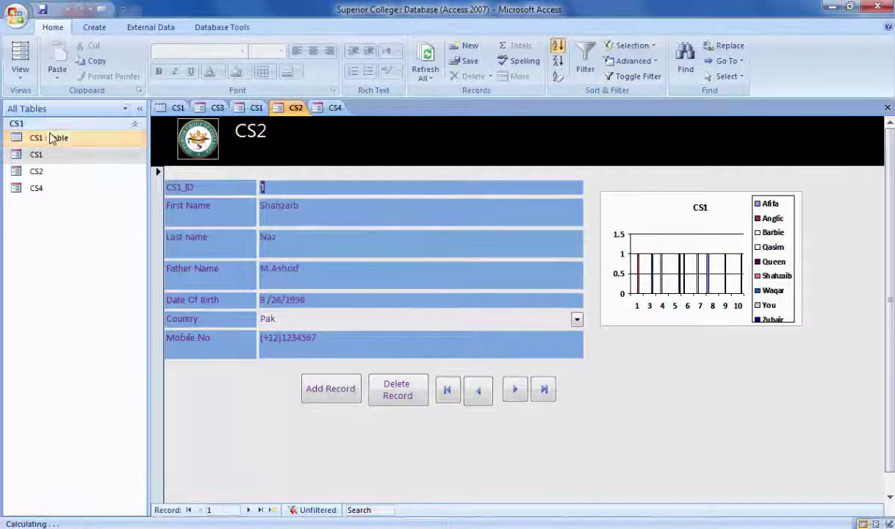
{"action": "double_click", "coordinate": [53, 139]}
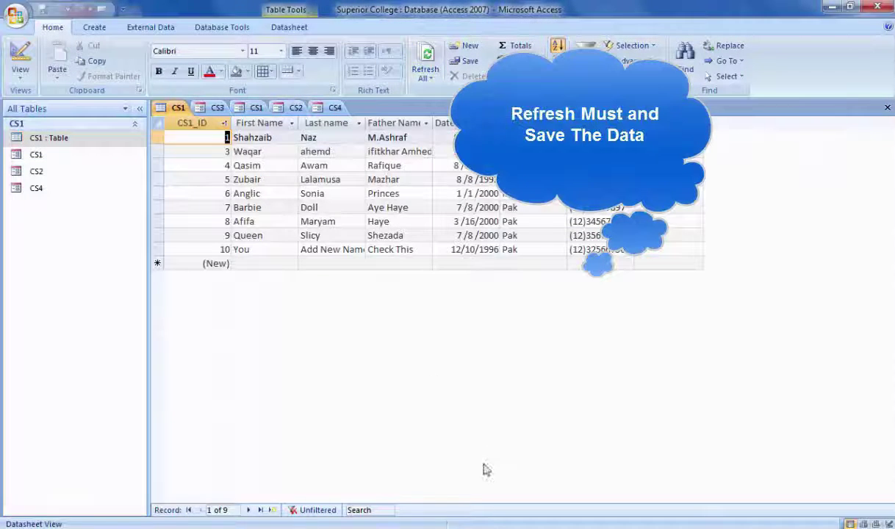